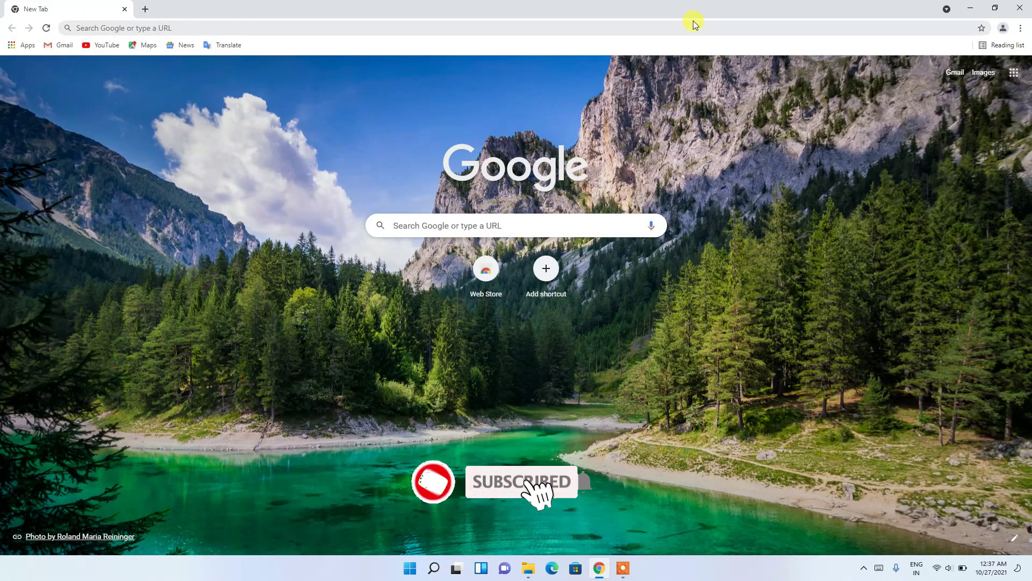
- Search Google for 'python download' from the Chrome address bar
left_click(687, 28)
type("python")
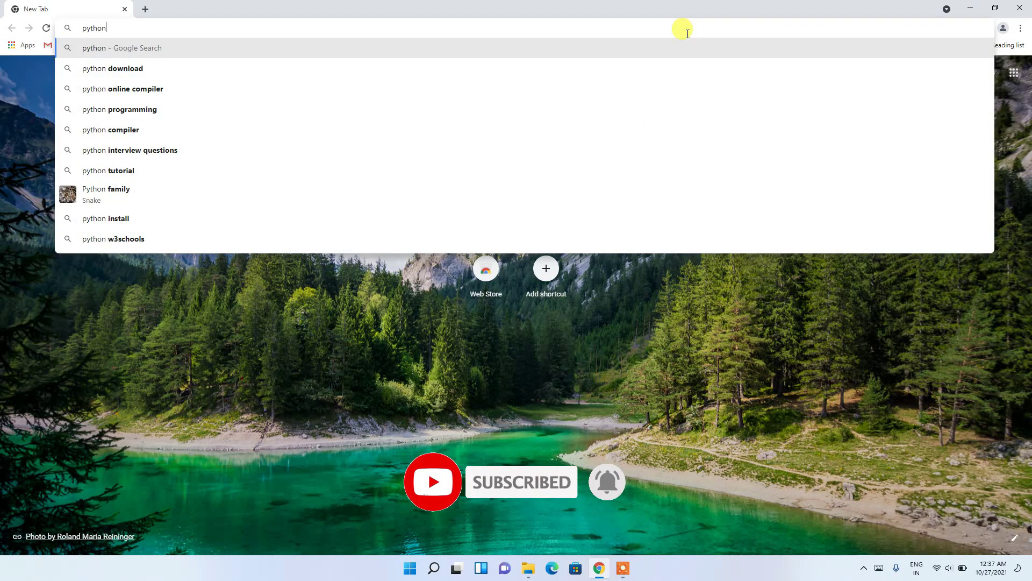
key("Down")
key("Return")
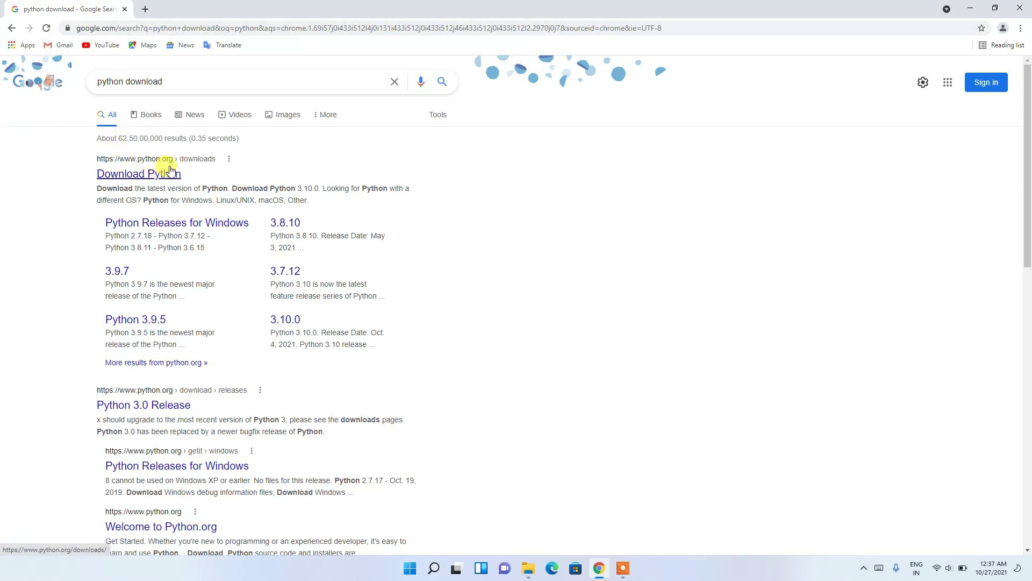
- Start downloading the Python 3.10.0 installer from python.org
left_click(123, 179)
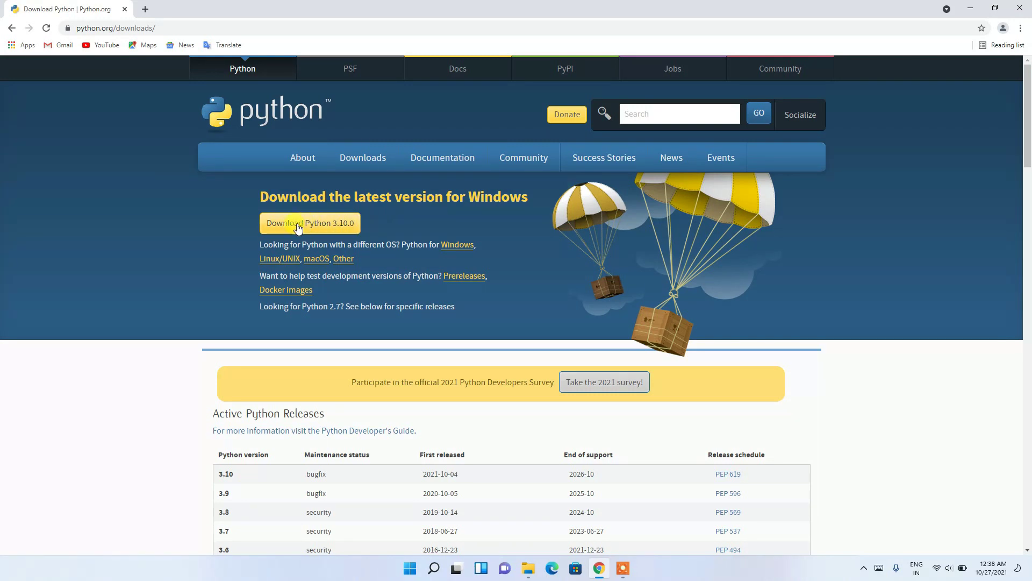
left_click(325, 228)
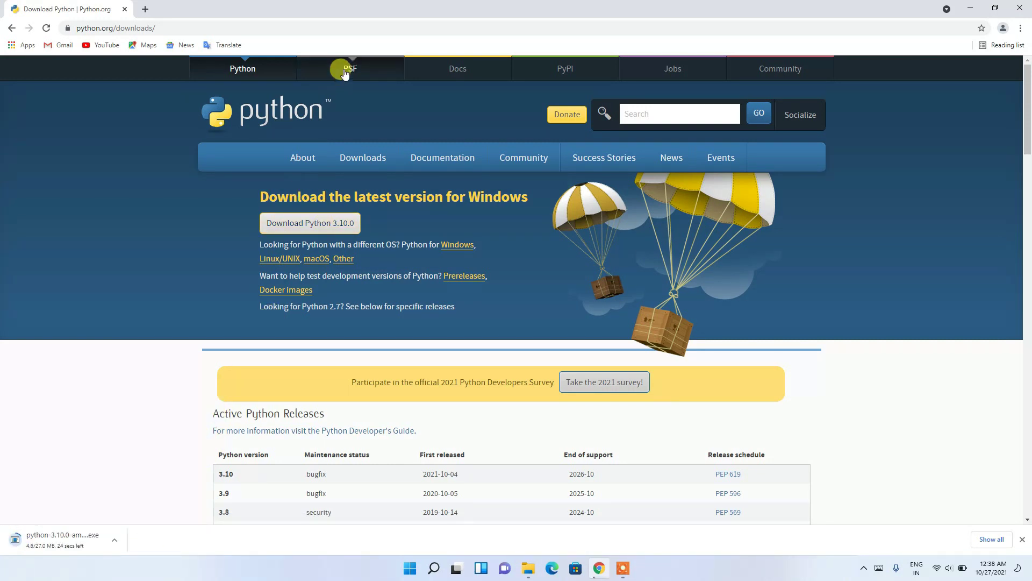
left_click(404, 25)
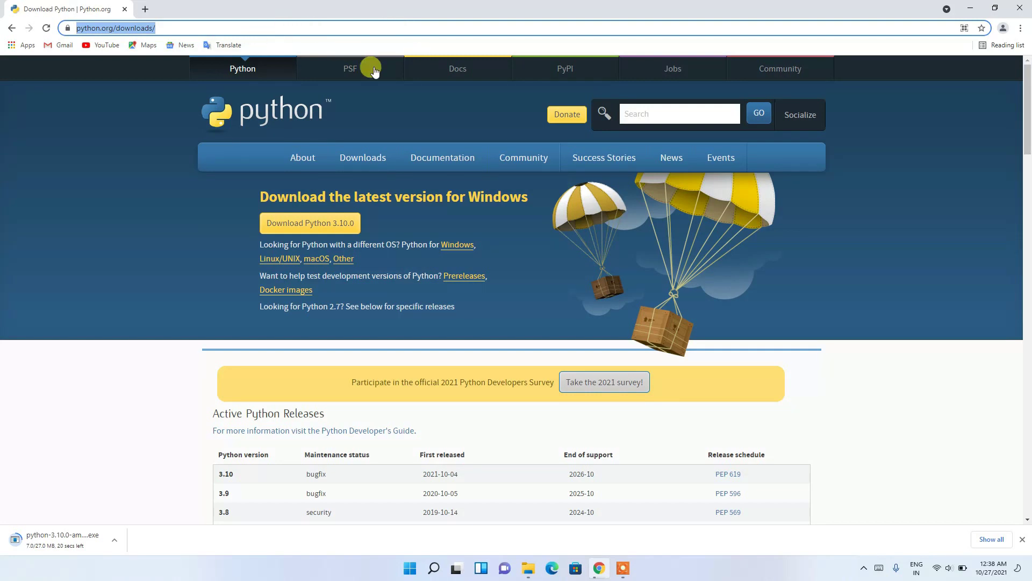
- Cancel the python-3.10.0-amd64 download, remove it from the downloads list, and minimise Chrome
mouse_move(477, 192)
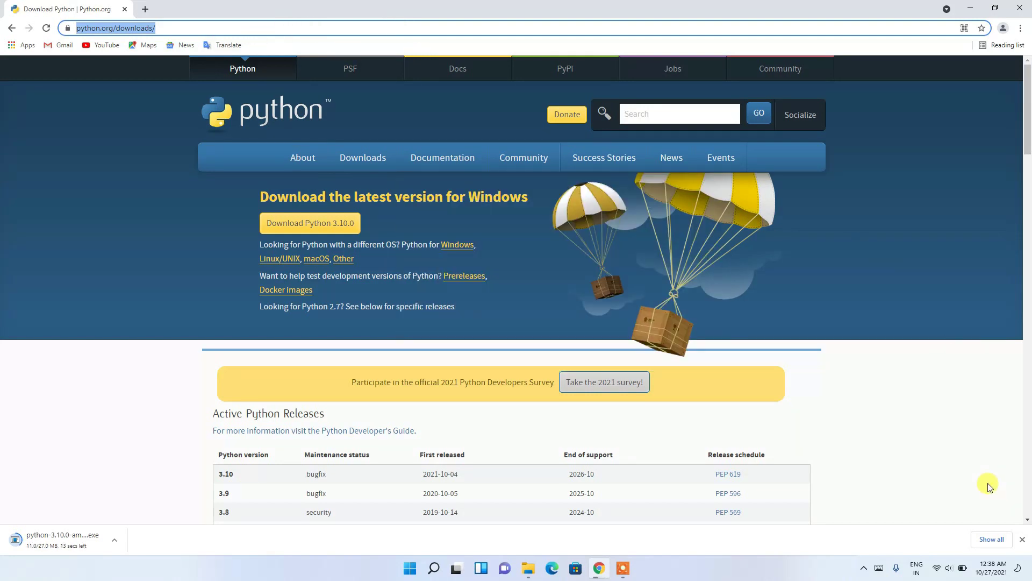
left_click(986, 539)
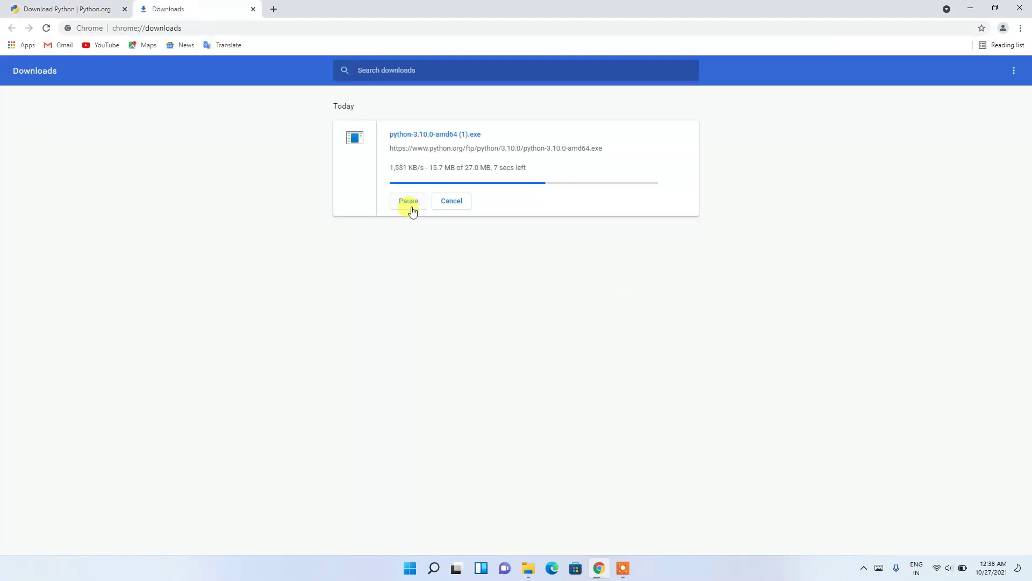
left_click(408, 201)
left_click(451, 201)
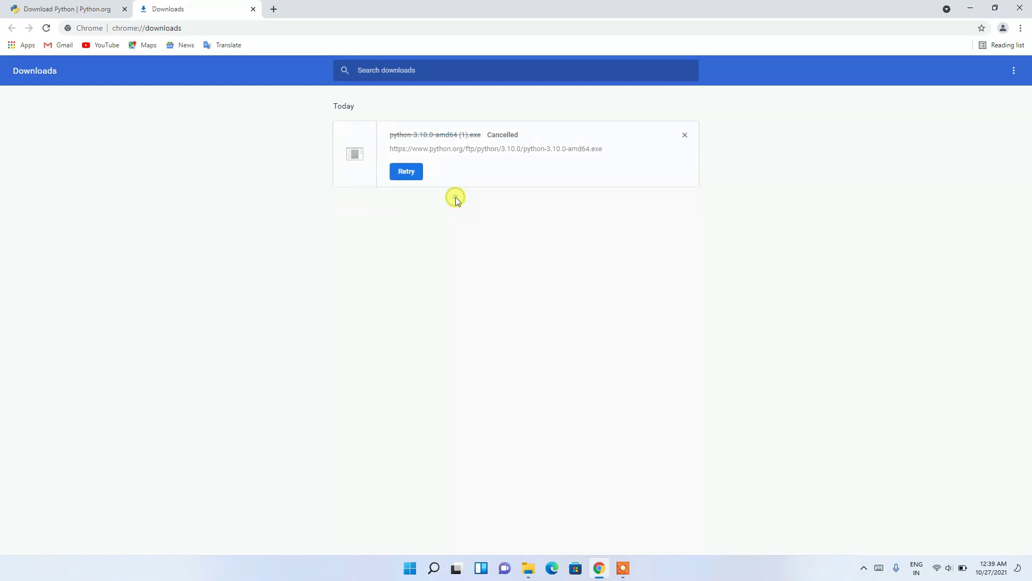
left_click(684, 134)
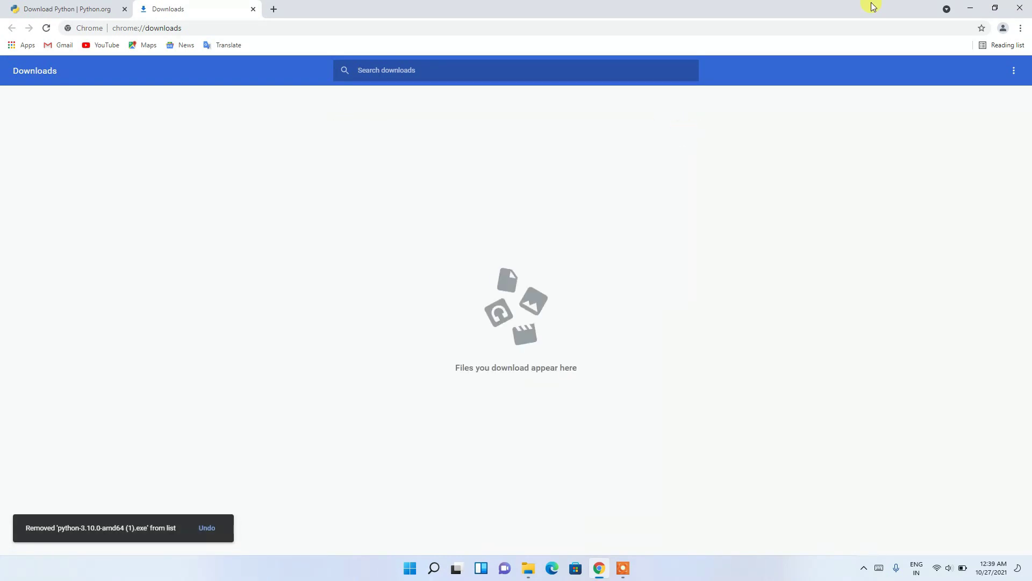
left_click(976, 6)
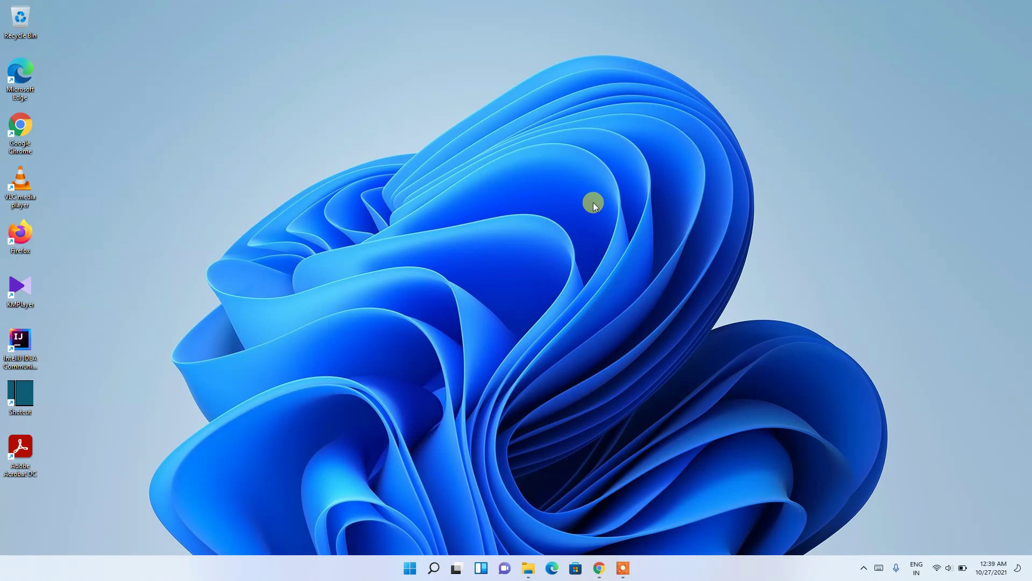
- Launch python-3.10.0-amd64 from the Downloads\Software folder in File Explorer
left_click(529, 567)
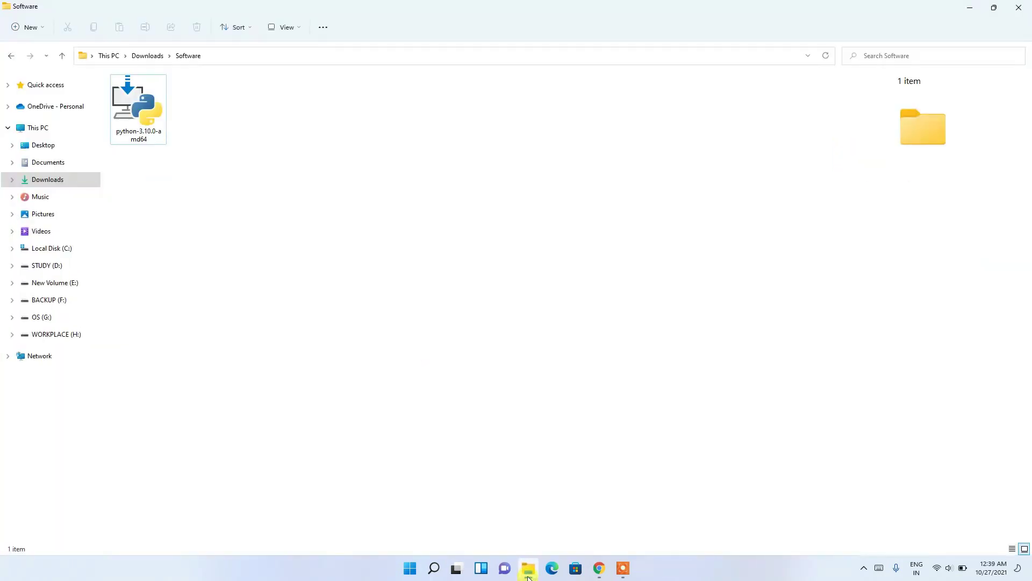
left_click(149, 105)
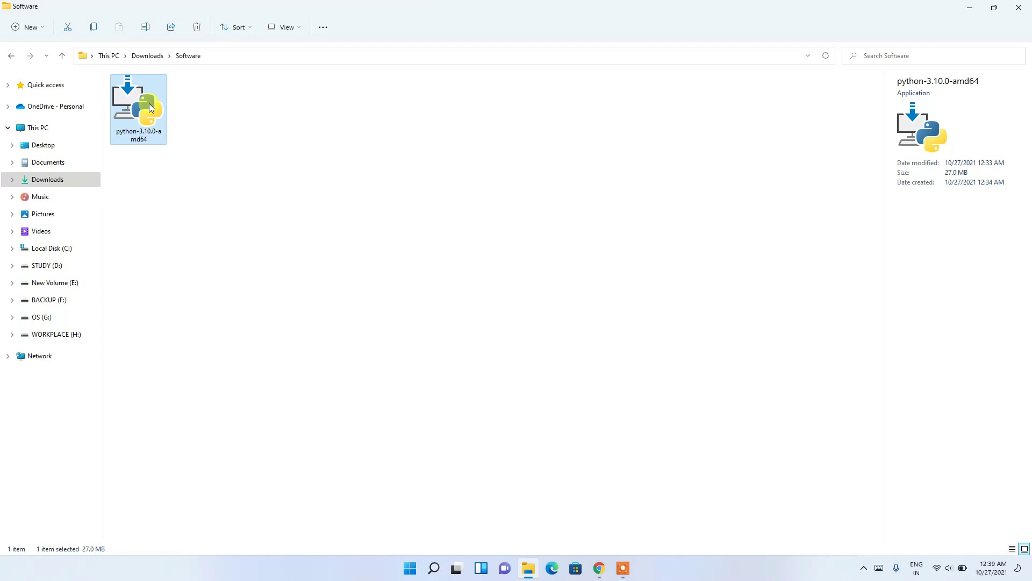
double_click(149, 104)
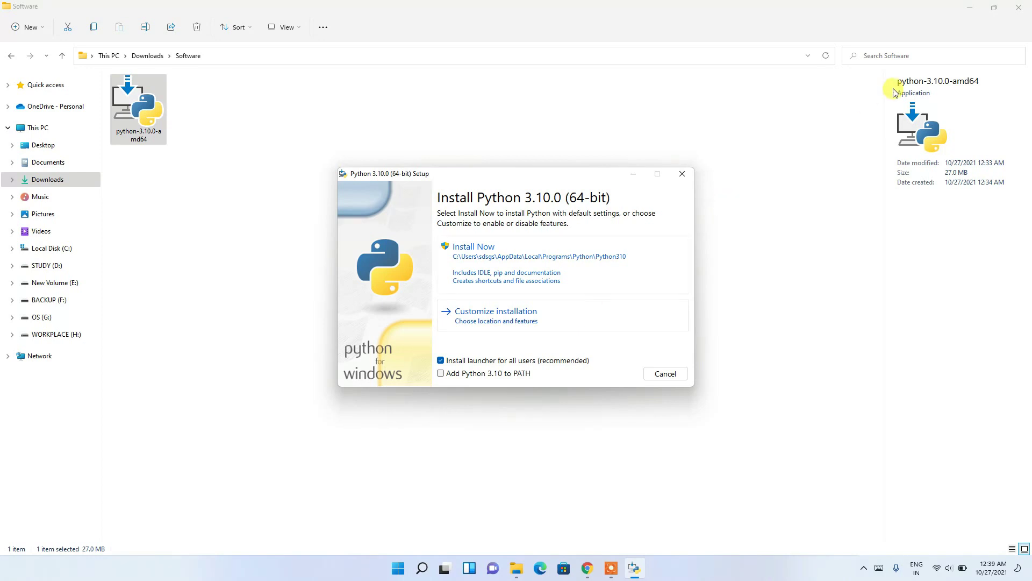
left_click(968, 17)
- Choose Customize installation in Setup with Add Python 3.10 to PATH enabled
left_click(967, 13)
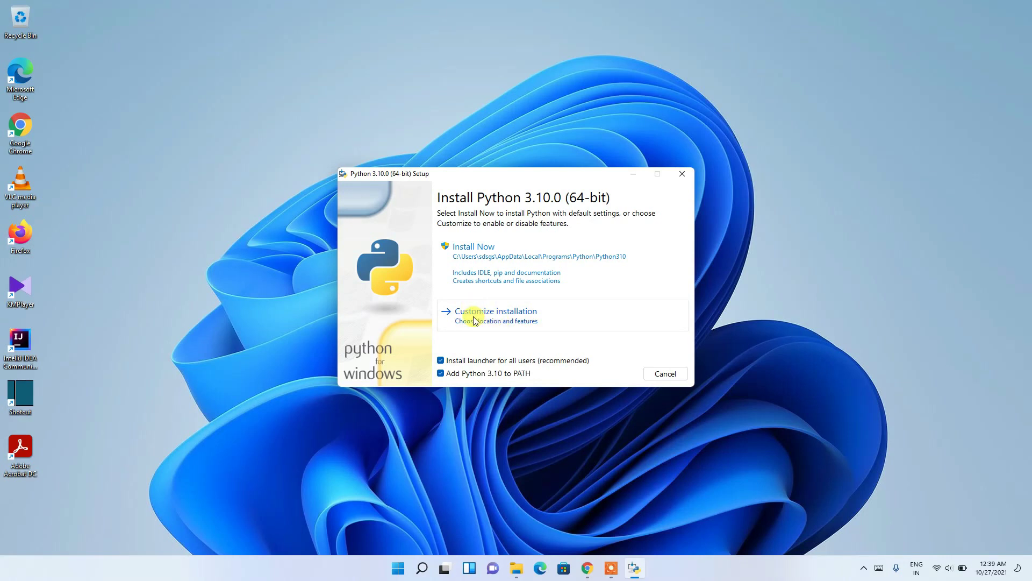
left_click(537, 314)
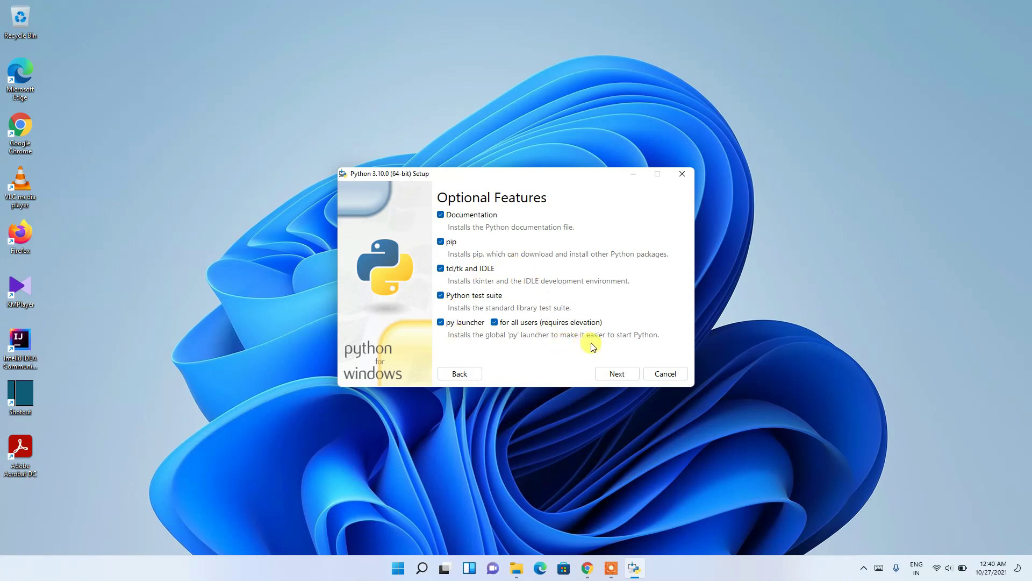
- Install Python 3.10.0 for all users into C:\Program Files\Python310
left_click(624, 375)
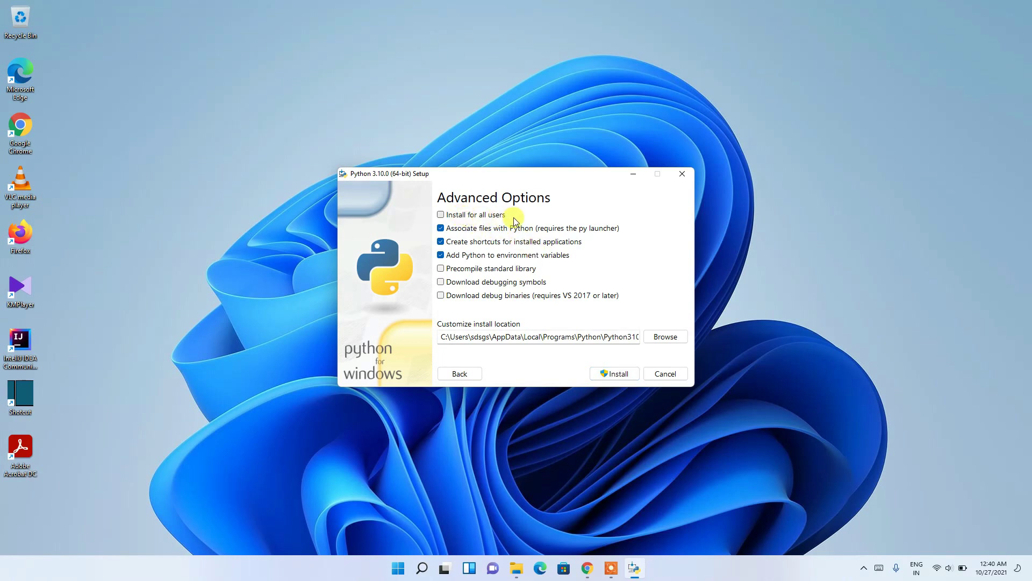
left_click(460, 217)
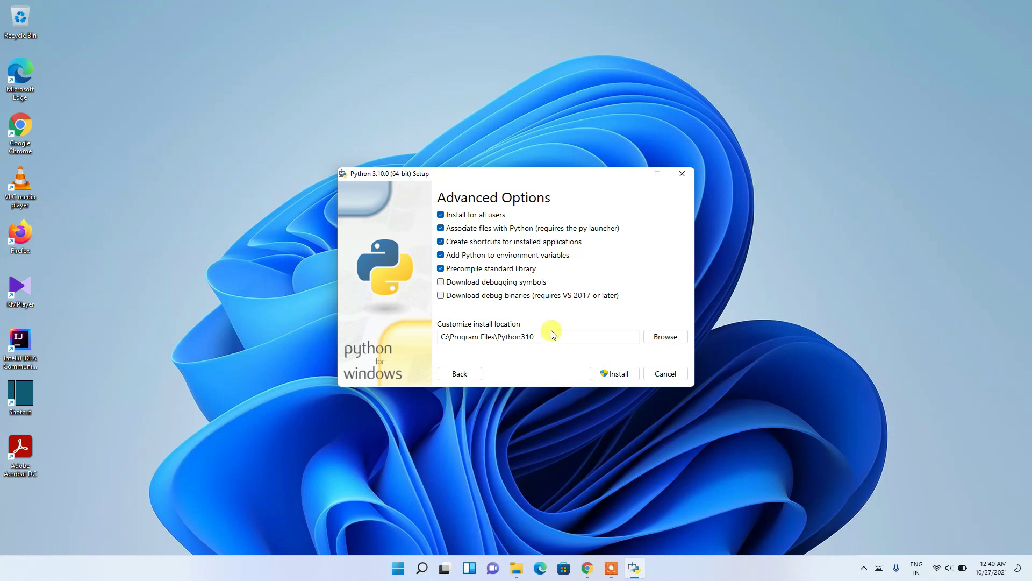
left_click_drag(552, 330, 423, 328)
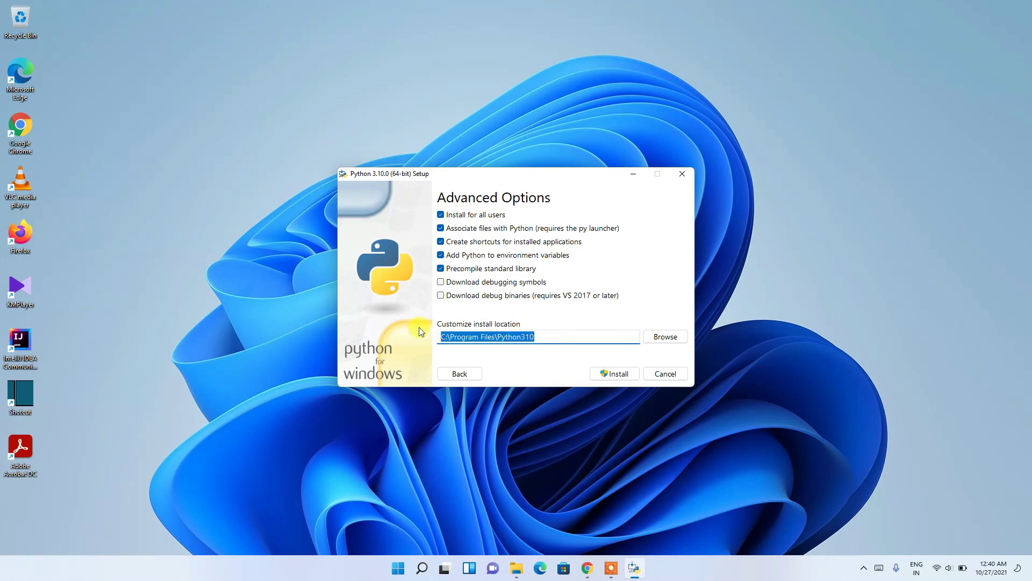
left_click(525, 333)
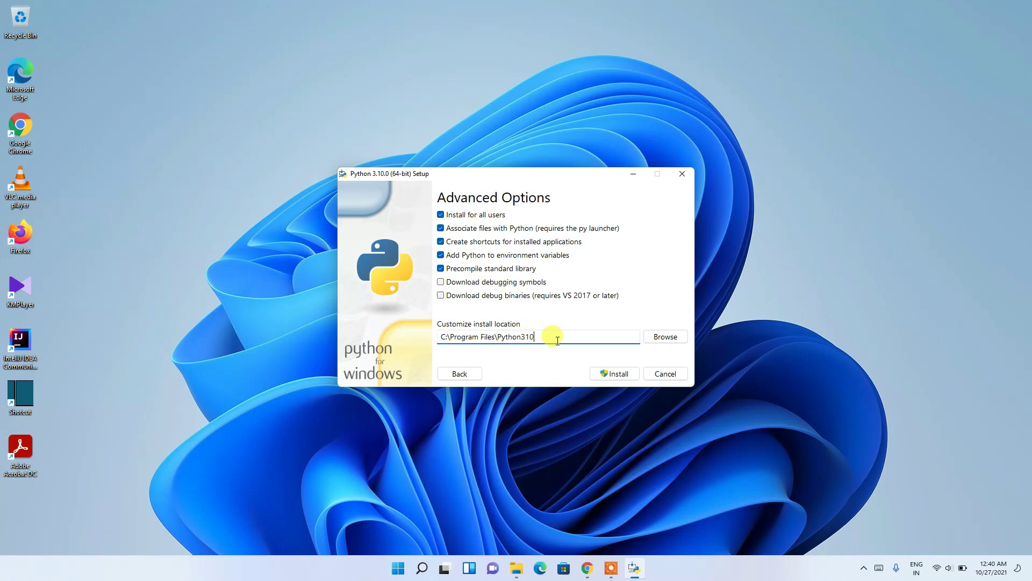
left_click_drag(532, 337, 414, 341)
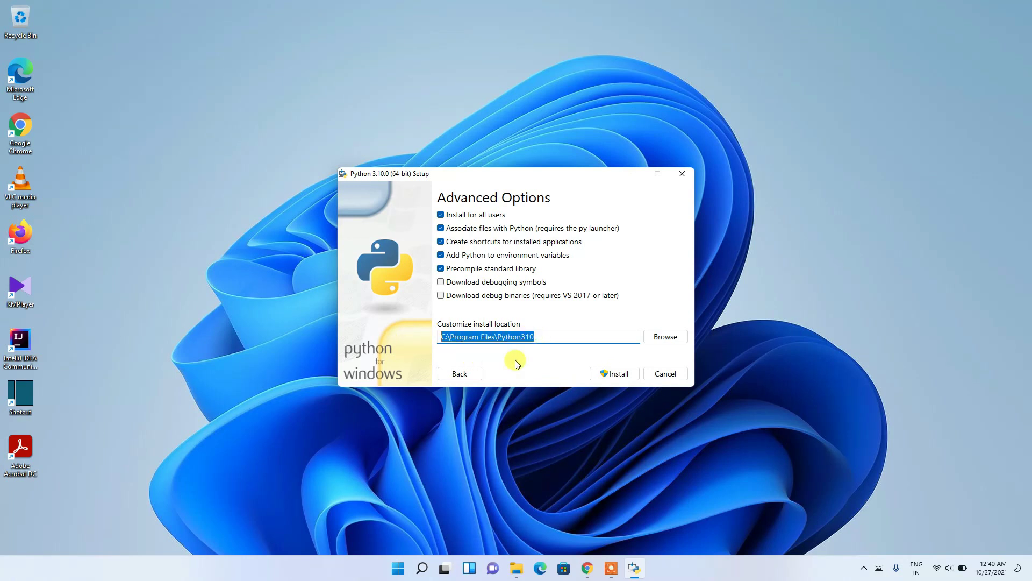
left_click(619, 373)
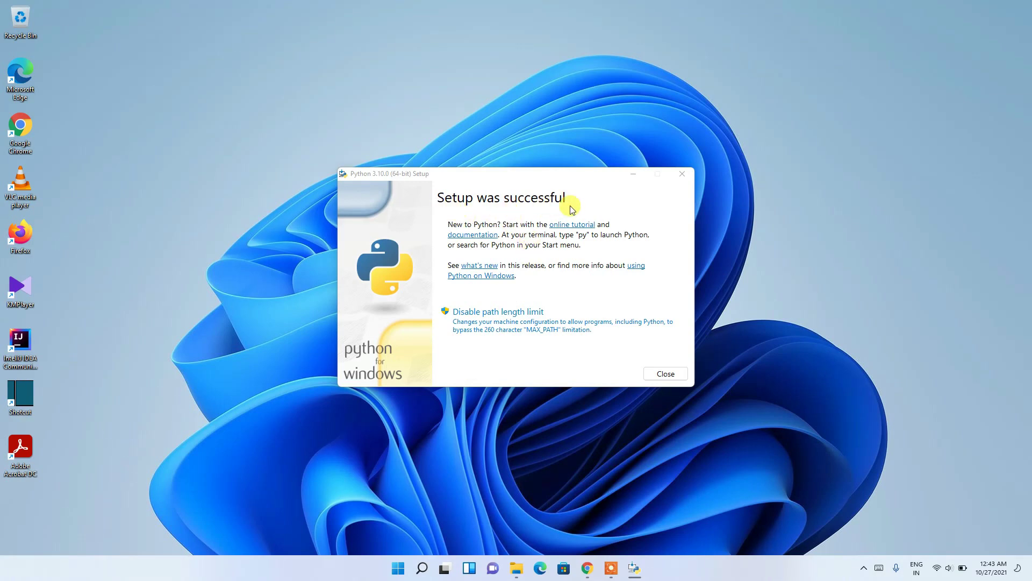
- Close the finished installer and open Command Prompt through a 'cmd' search
left_click(664, 374)
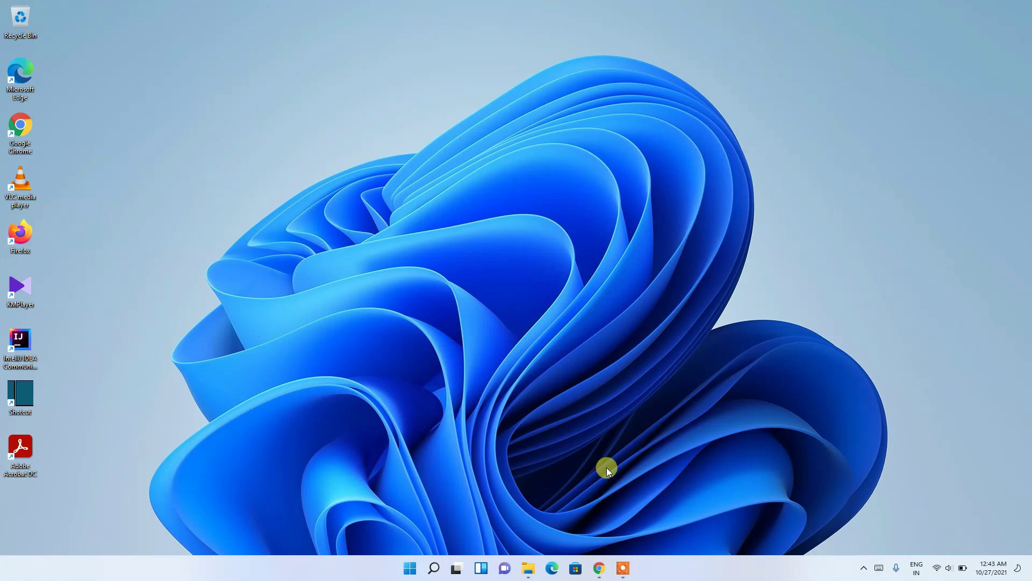
left_click(436, 569)
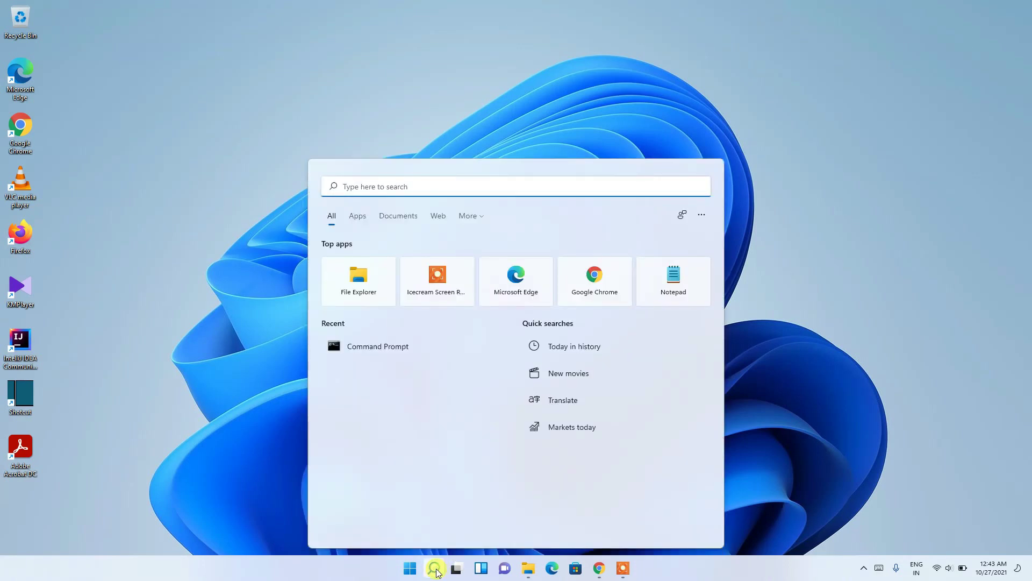
type("cmd")
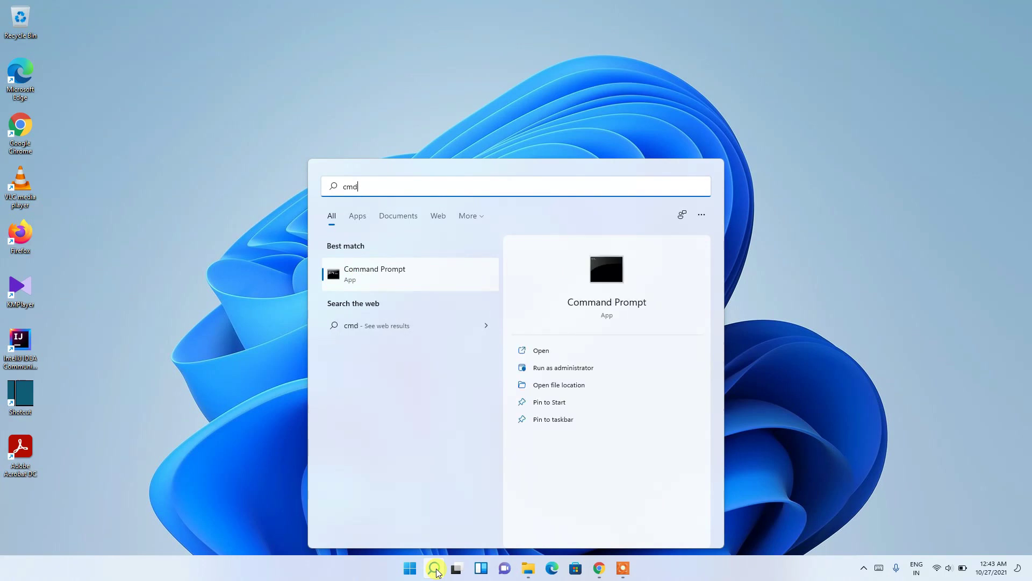
key("Return")
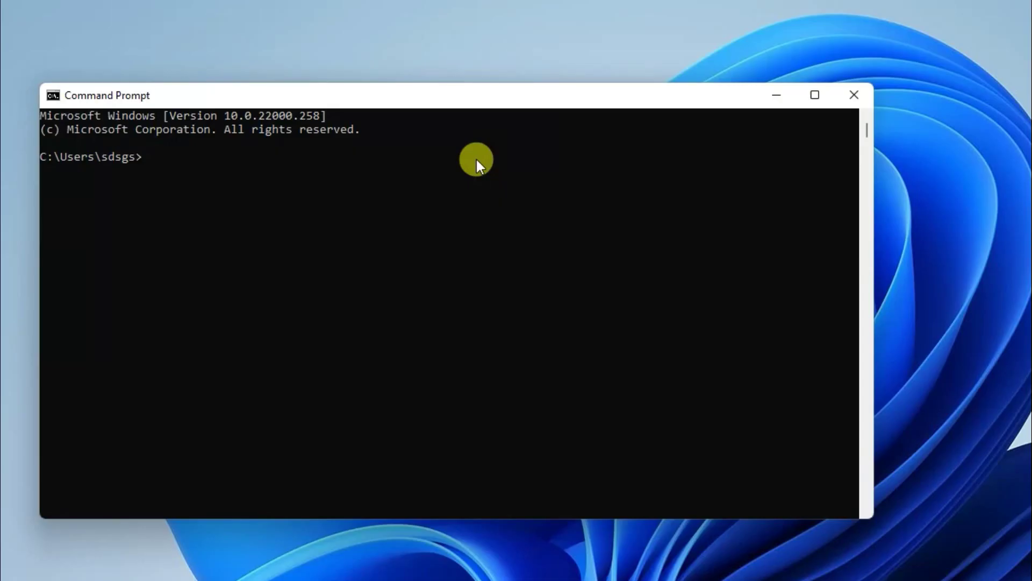
- Run python --version and confirm it reports Python 3.10.0
type("python ")
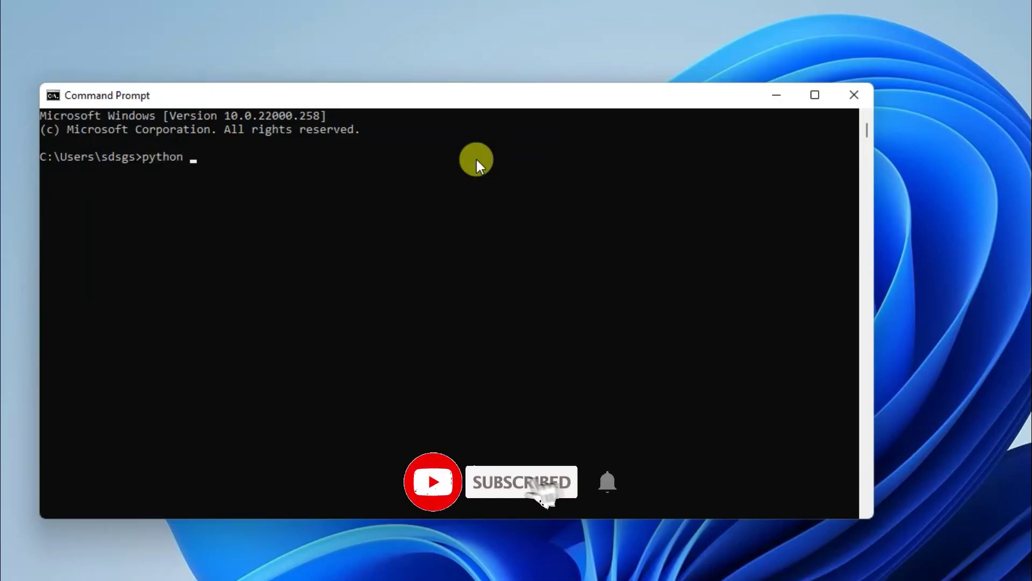
type("--version")
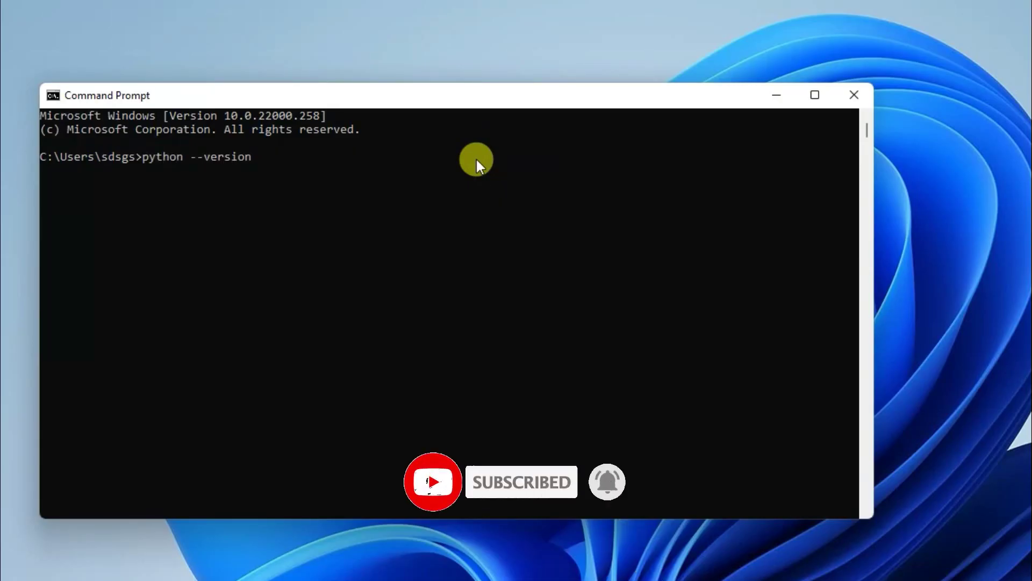
key("Return")
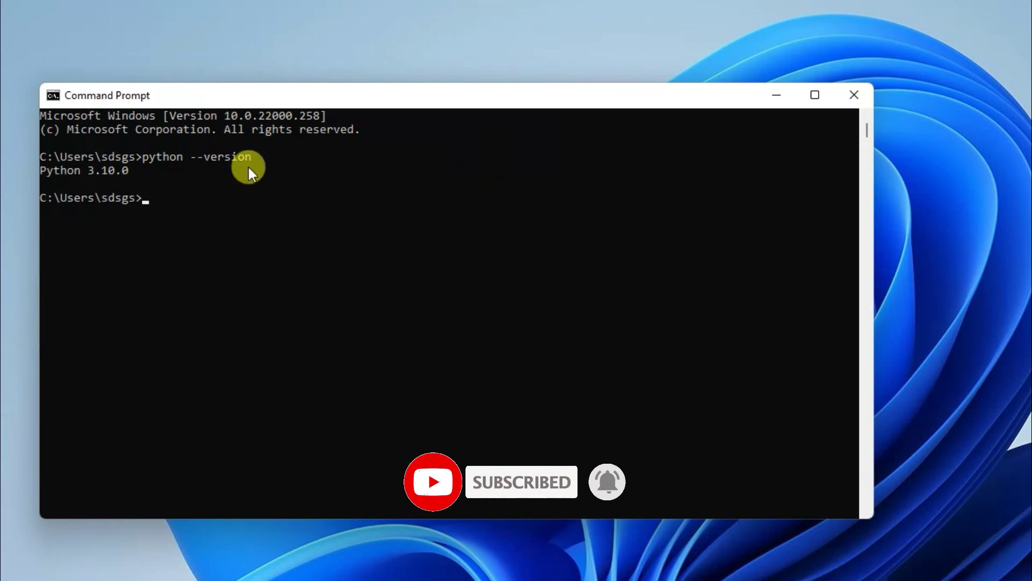
left_click_drag(151, 173, 33, 171)
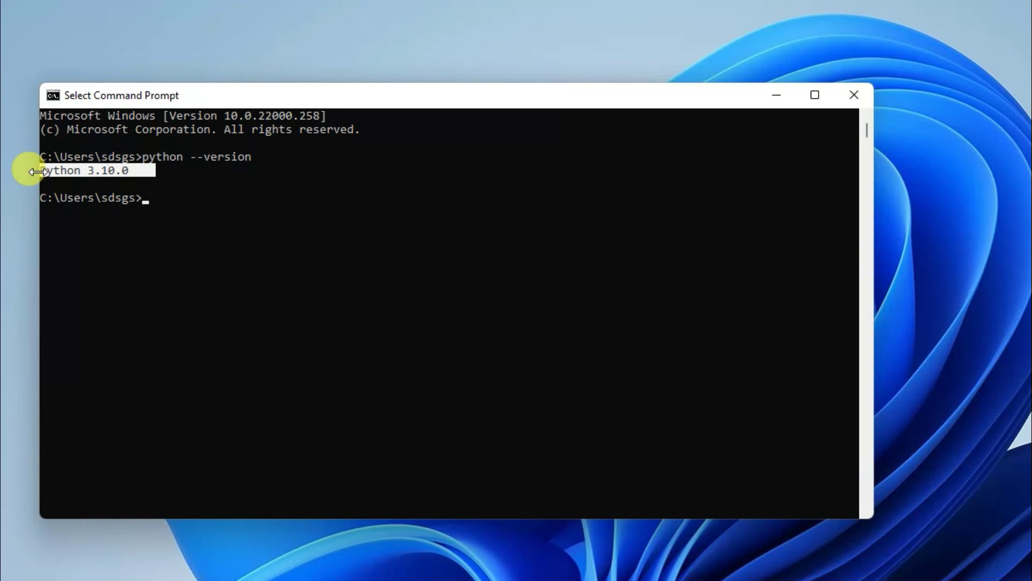
left_click(212, 279)
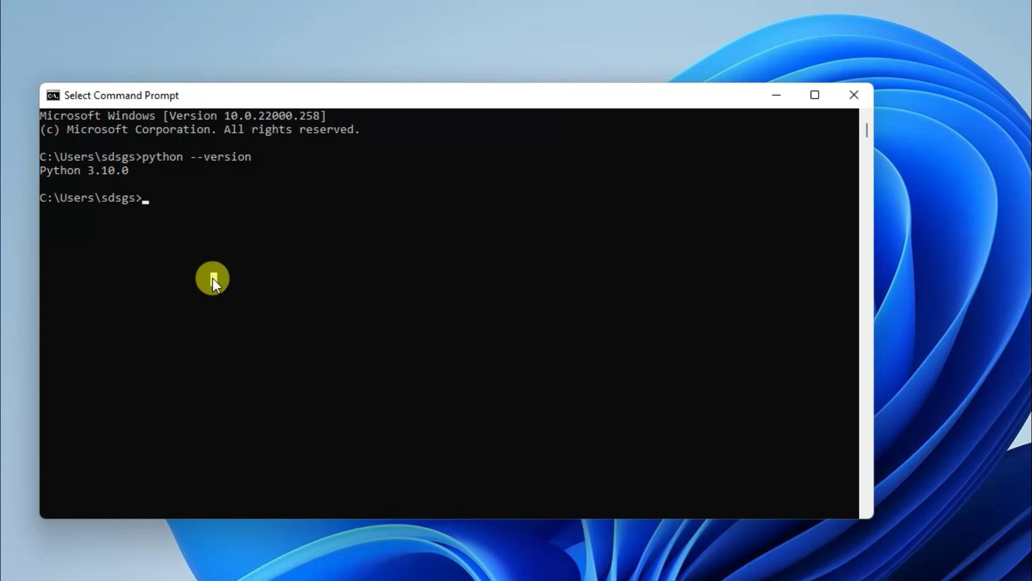
- Start the Python interpreter and print 'Hello World!!'
type("python")
key("Return")
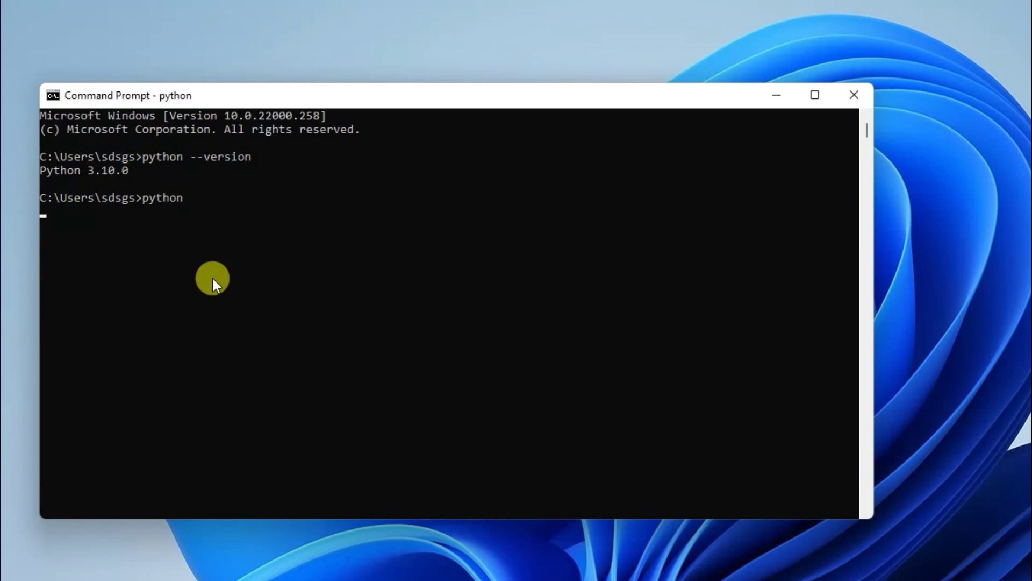
left_click(75, 241)
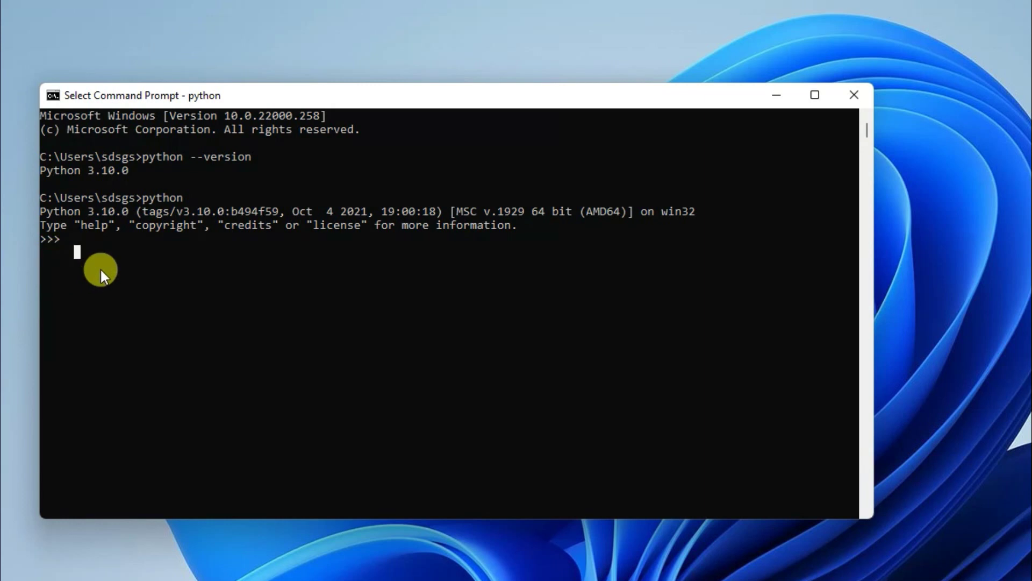
type("print(")
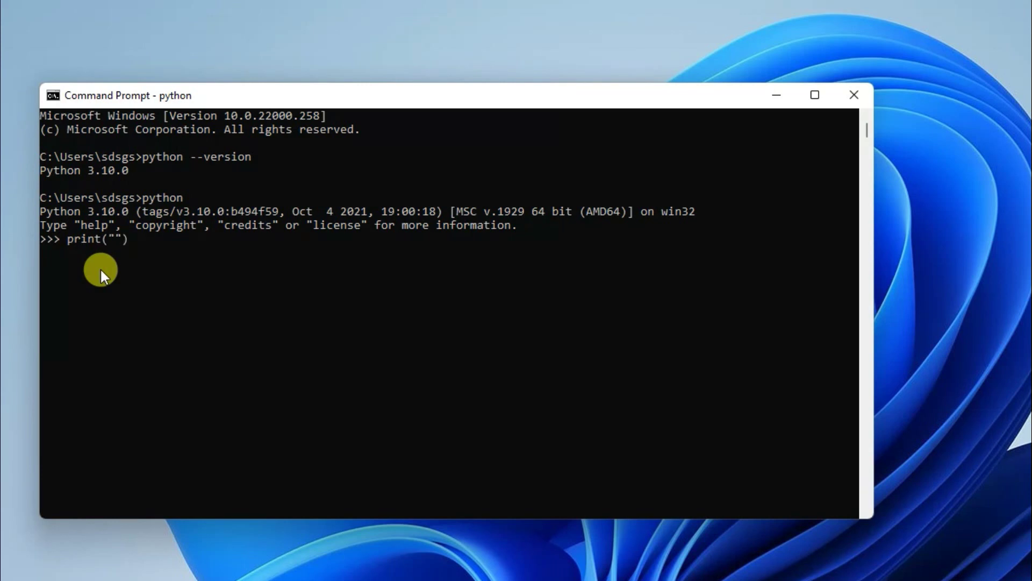
type("H")
type("ello World!!")
key("Return")
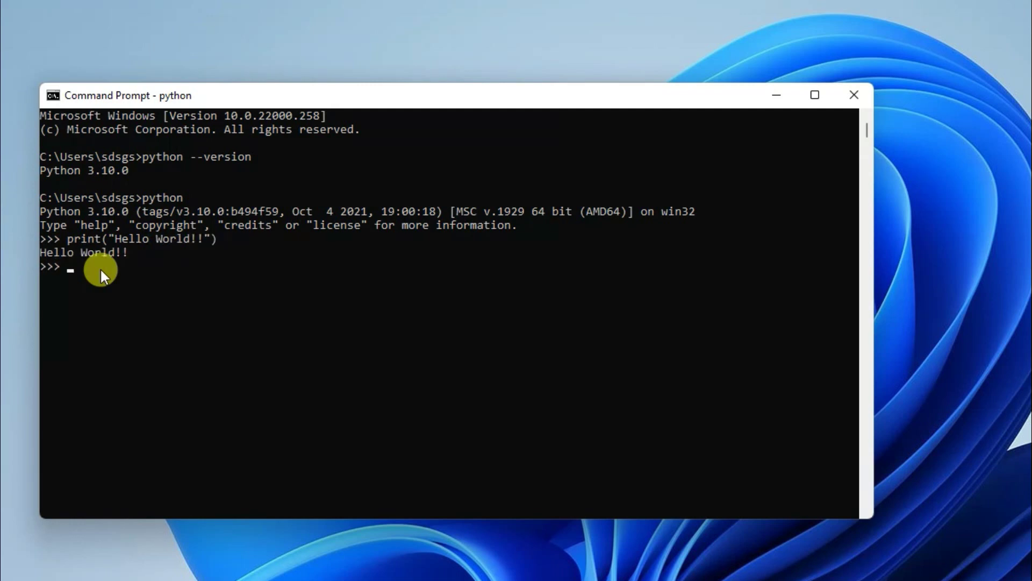
left_click_drag(146, 264, 37, 237)
left_click(138, 295)
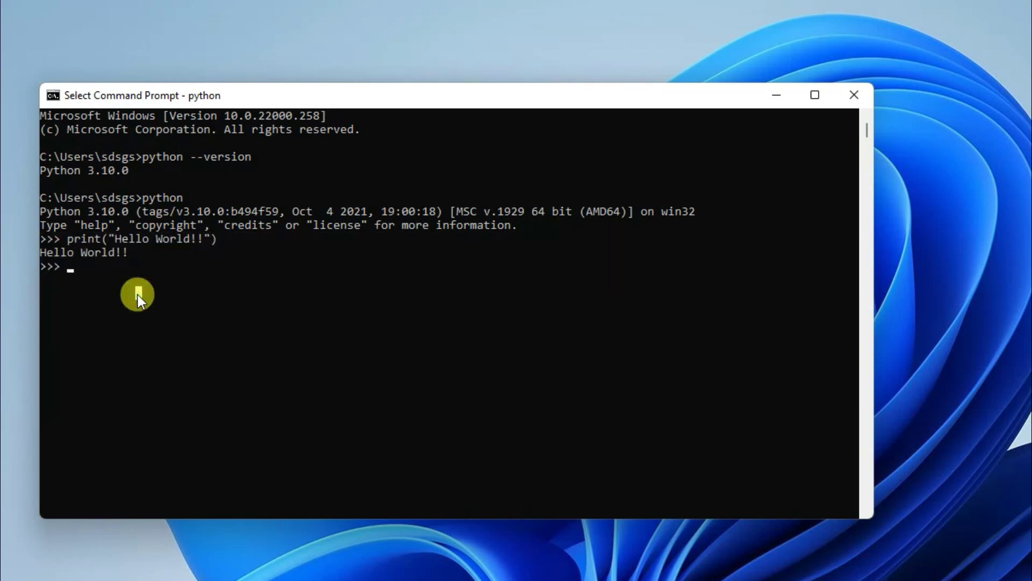
- Evaluate 5+2 in the interpreter, getting 7
type("5+2")
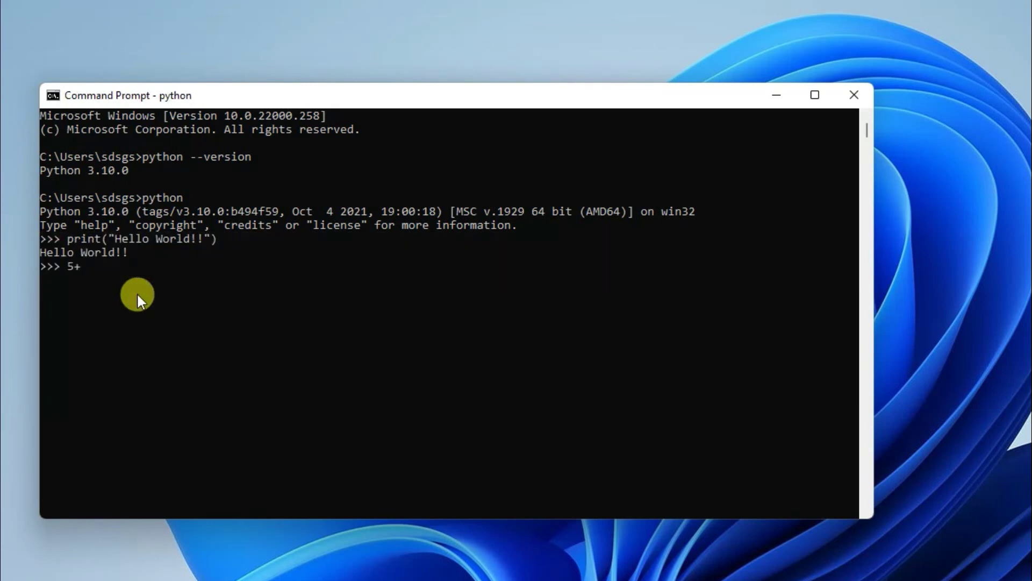
key("Return")
left_click_drag(97, 307, 34, 220)
left_click(121, 337)
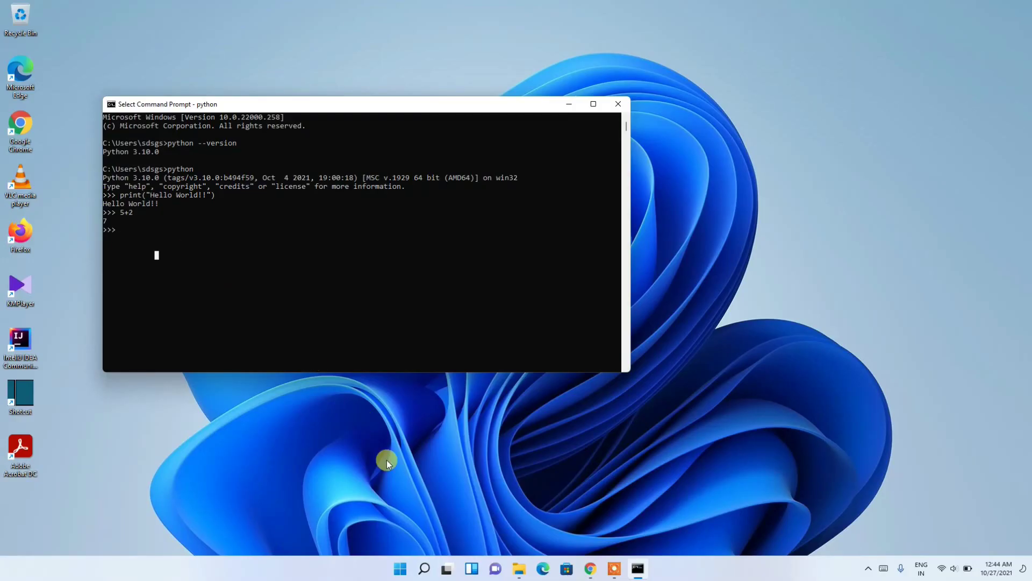
left_click(427, 570)
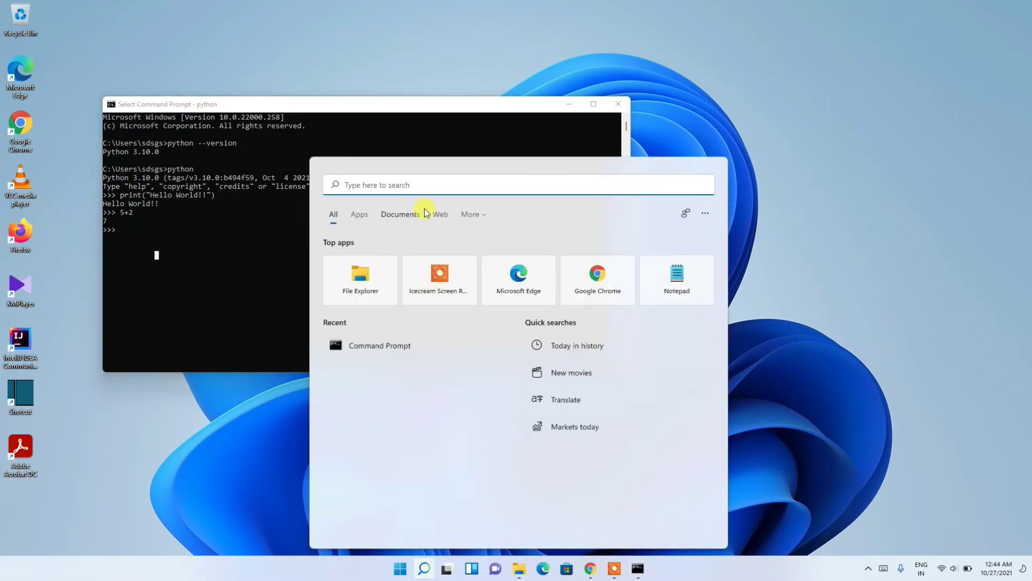
- Search 'idle' and launch IDLE (Python 3.10 64-bit)
type("idle")
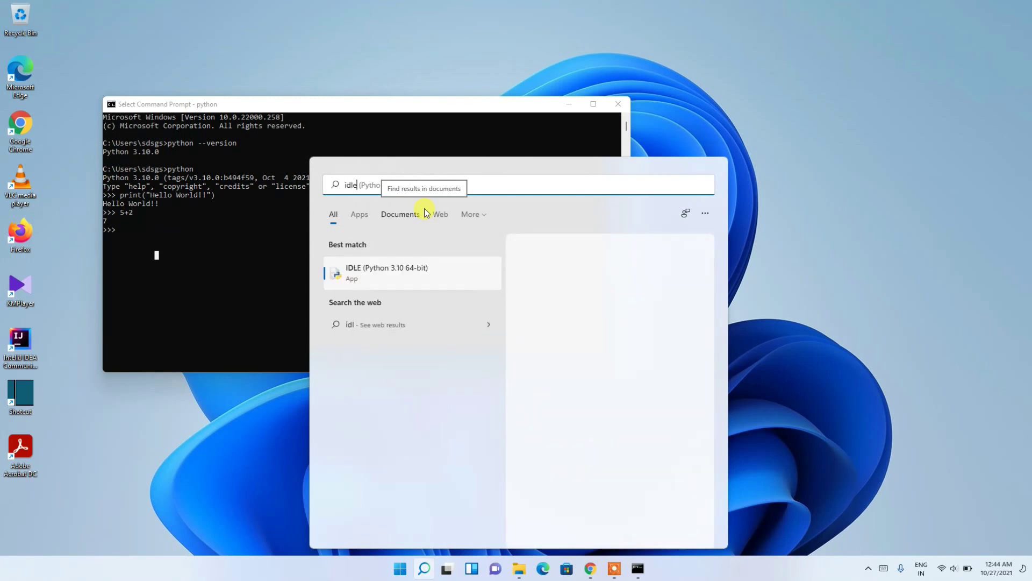
left_click(403, 279)
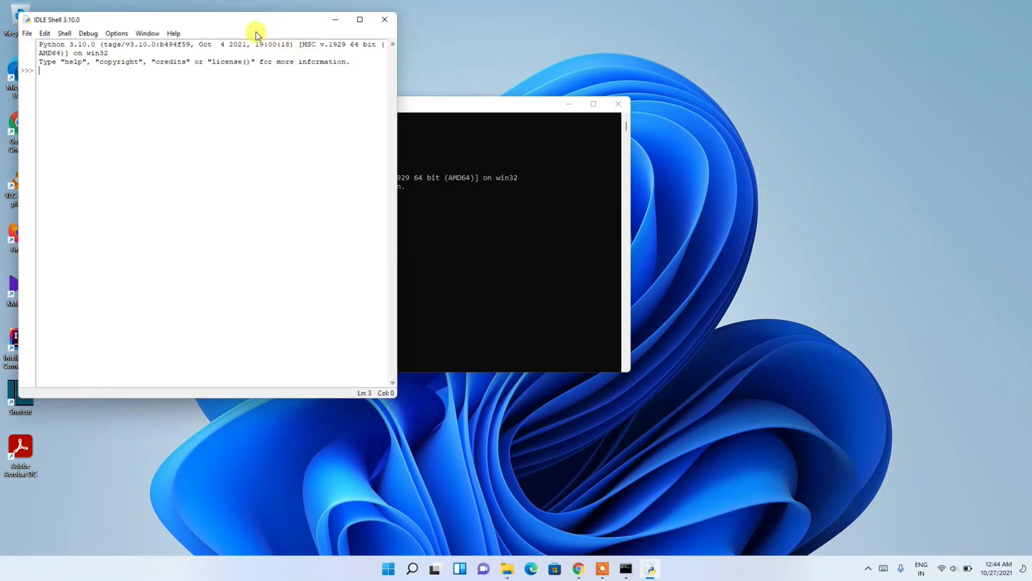
- Run print("Hello World") in the IDLE Shell
left_click_drag(254, 27, 592, 76)
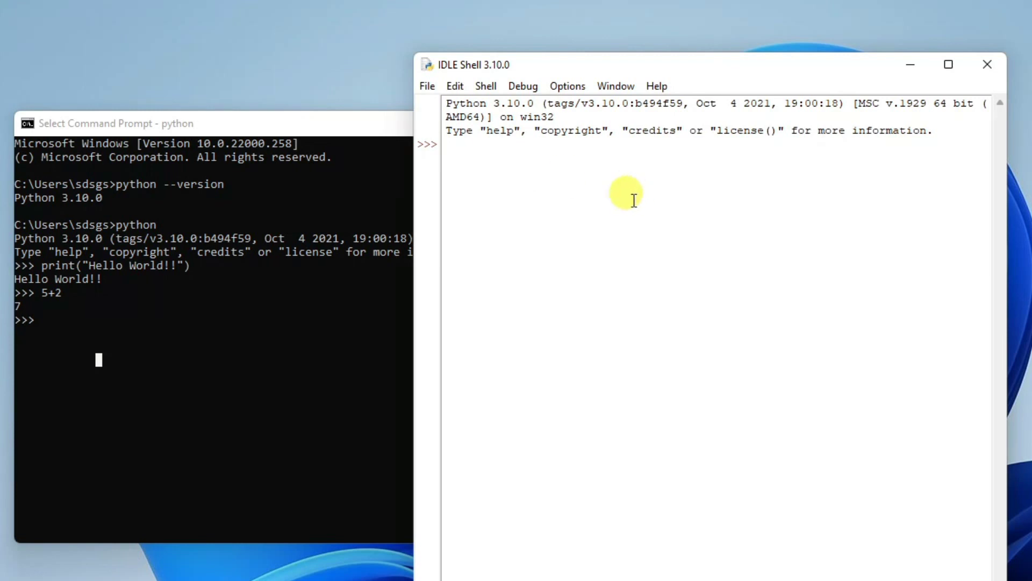
type("pri")
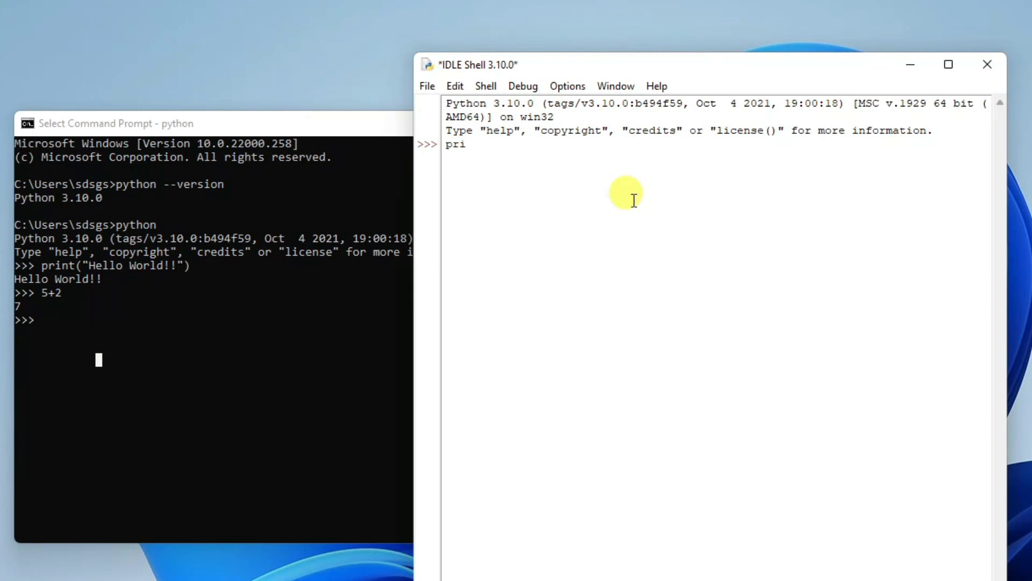
type("nt(\"\")")
key("Left")
key("Left")
type("Hello ")
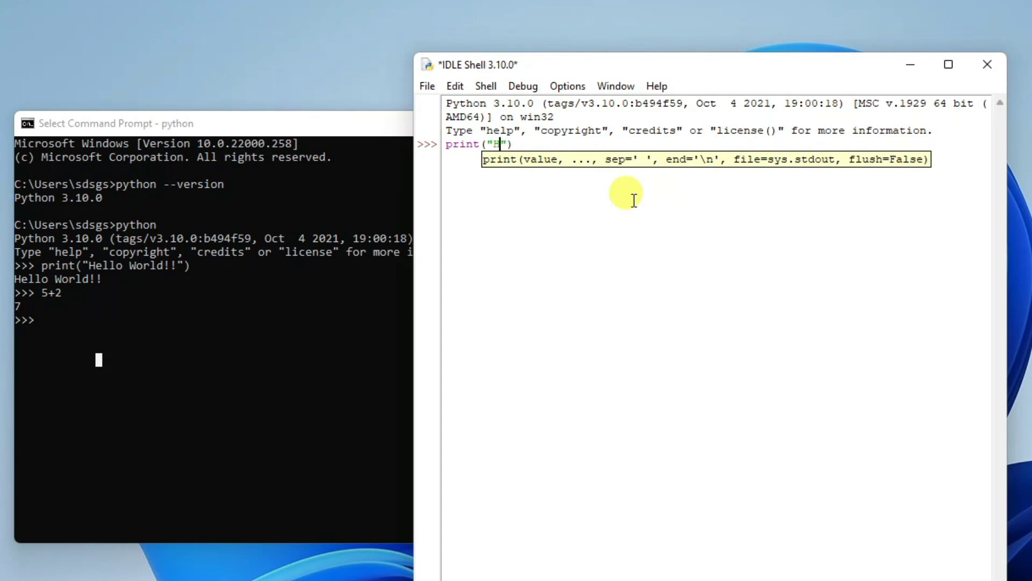
type("World")
key("Return")
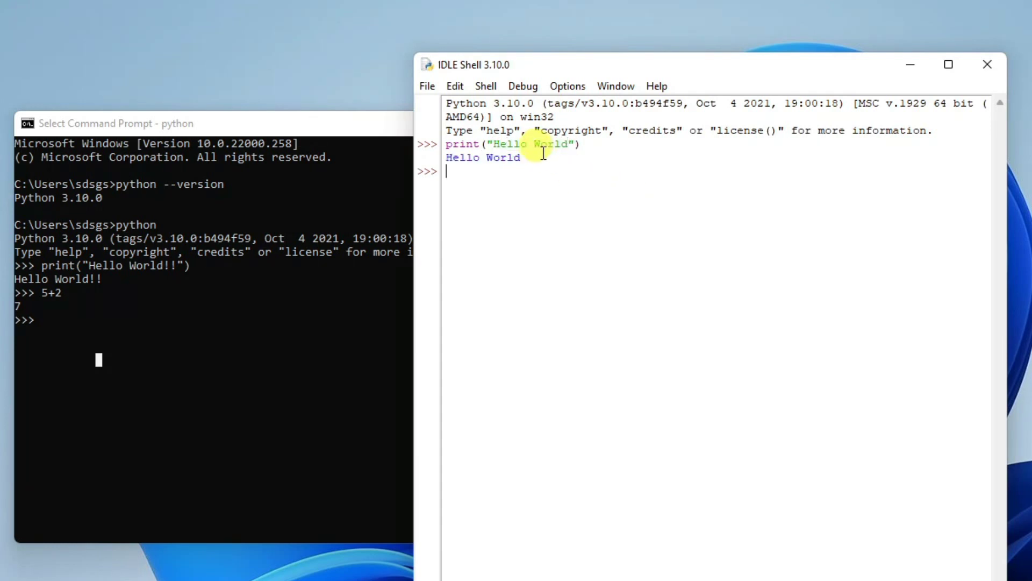
left_click_drag(543, 153, 342, 153)
left_click(547, 218)
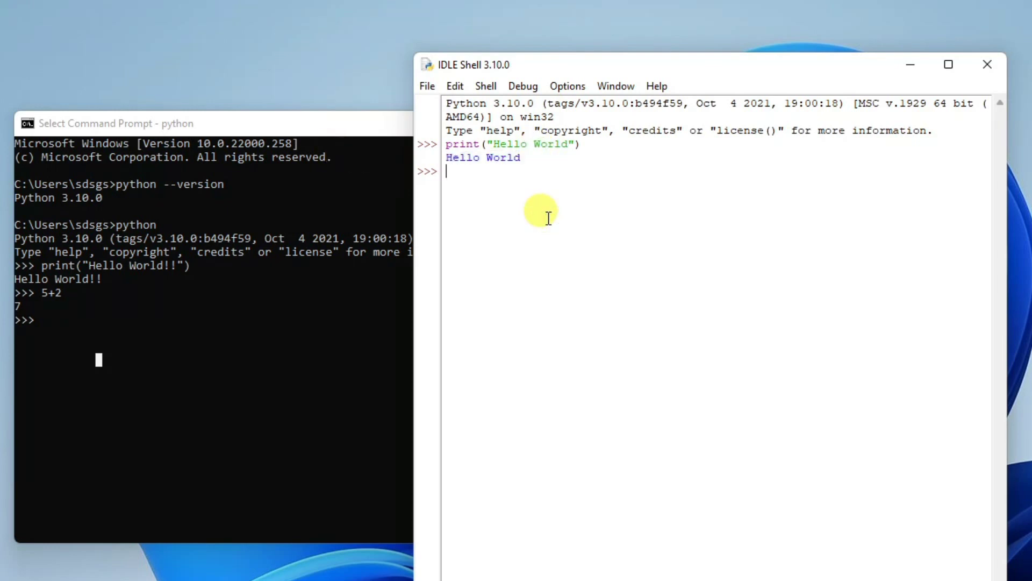
- Evaluate 5+3 in the IDLE Shell, getting 8
type("5+3")
key("Return")
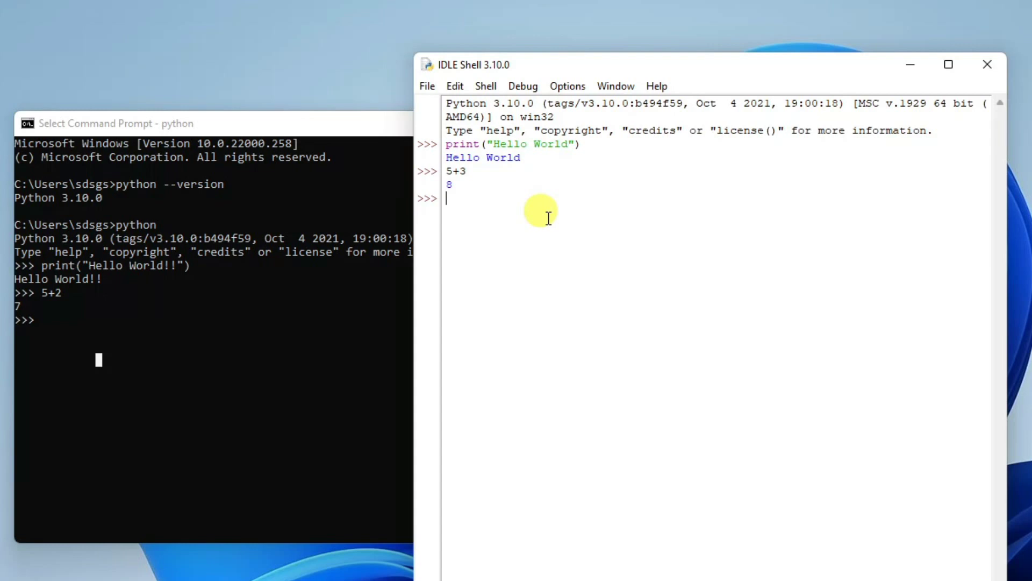
left_click(504, 196)
left_click(428, 86)
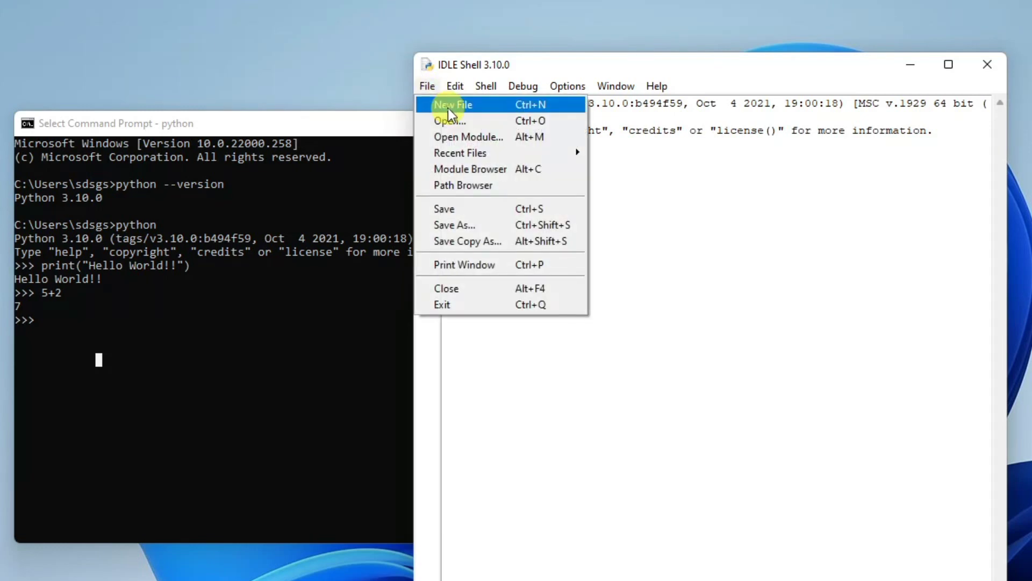
- Write a new IDLE script with the lines a=5, b=3 and print(a+b)
left_click(448, 106)
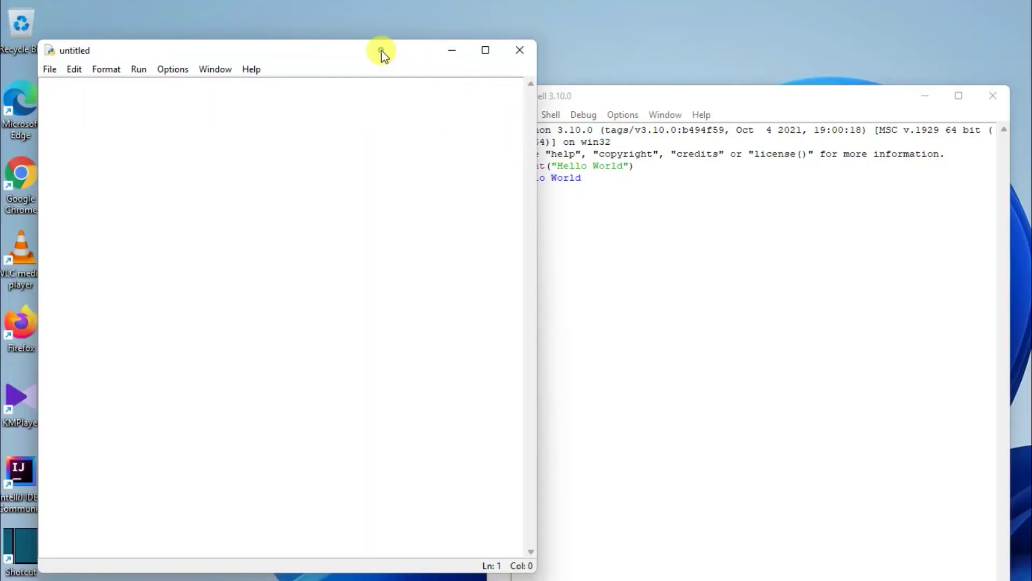
left_click_drag(382, 54, 966, 247)
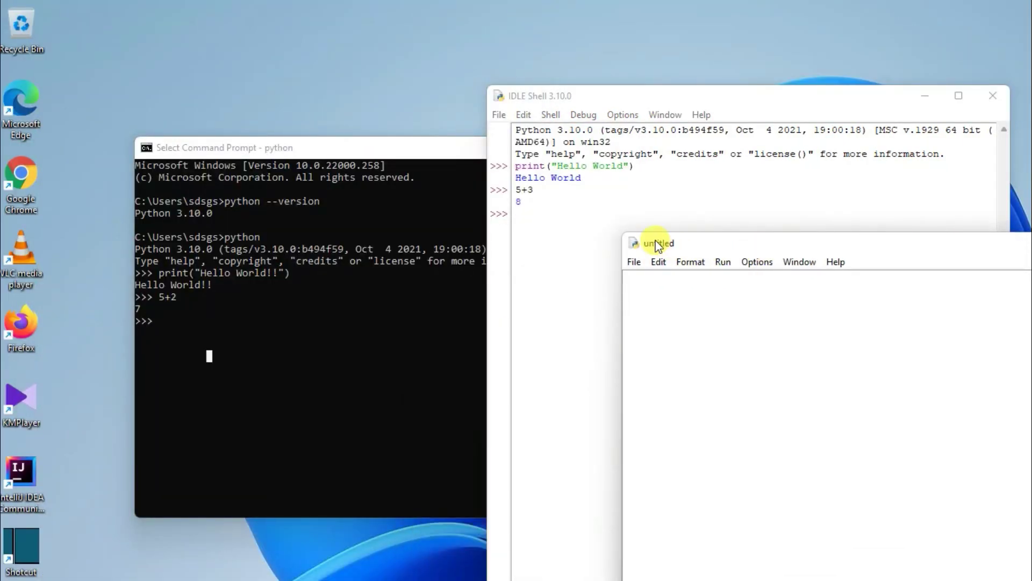
left_click(687, 341)
type("a=5")
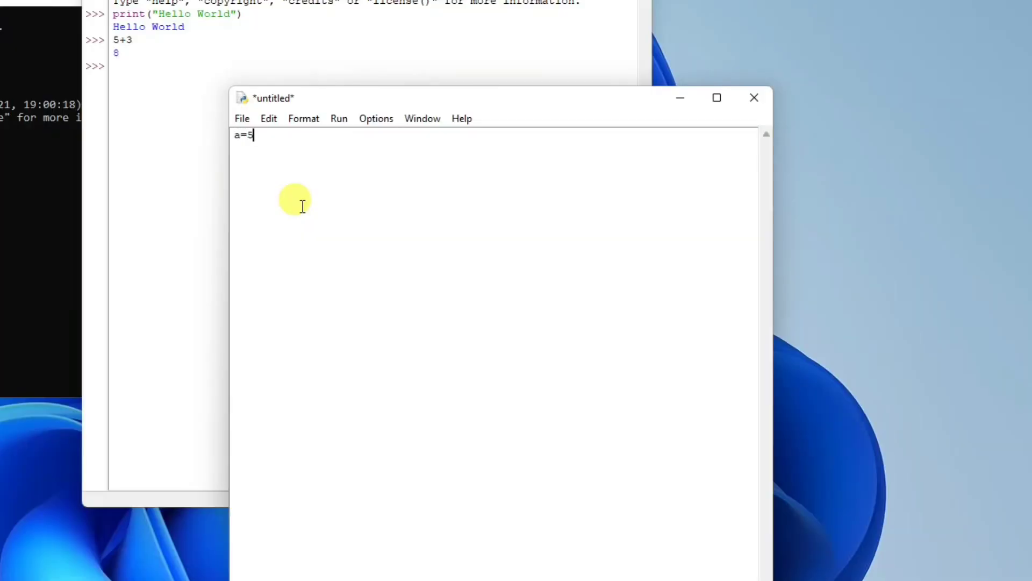
key("Return")
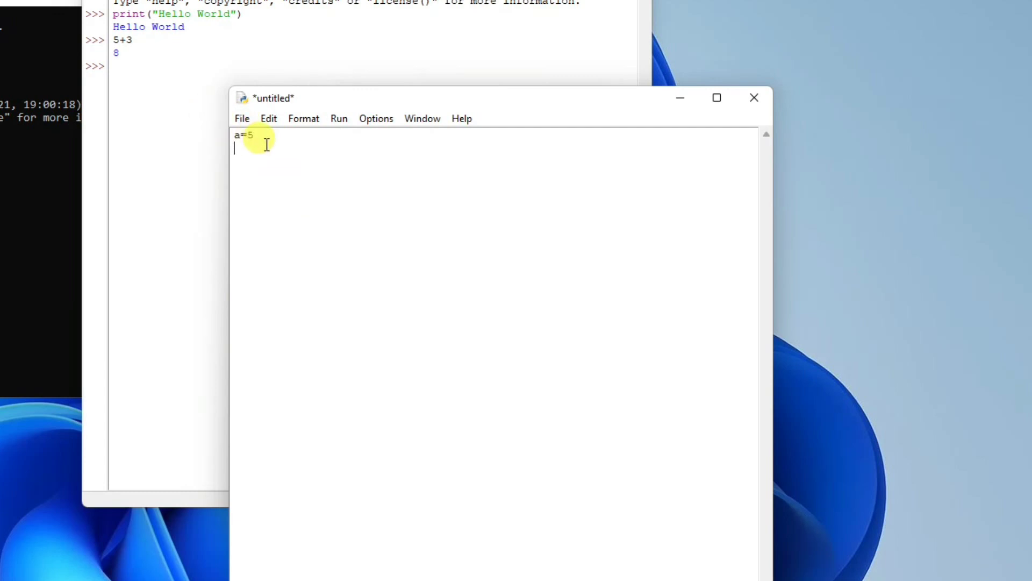
type("b=3 ")
type("print")
type("(a+b)")
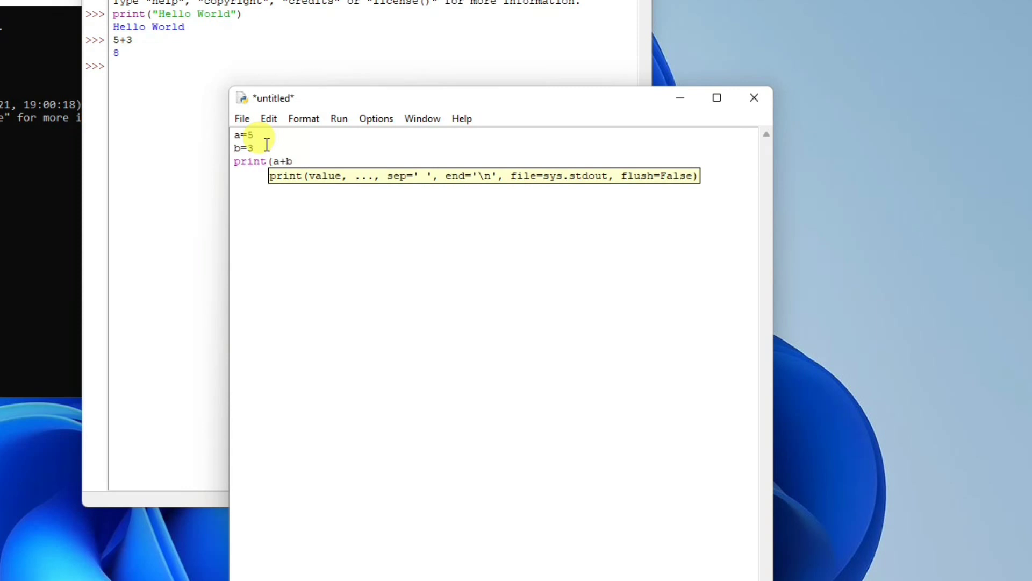
left_click(237, 116)
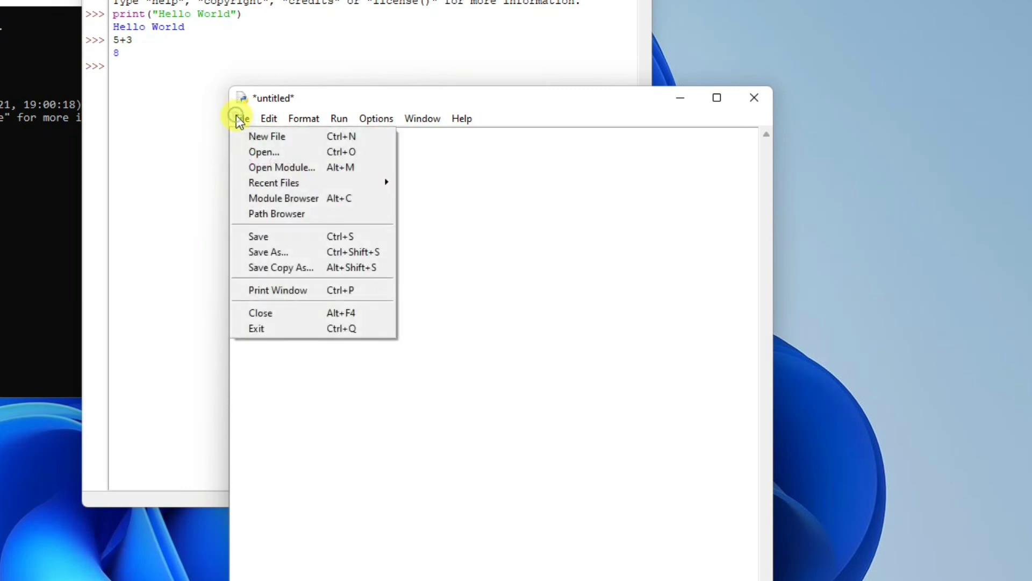
- From Save As, create and open a new 'python' folder inside Documents
left_click(282, 250)
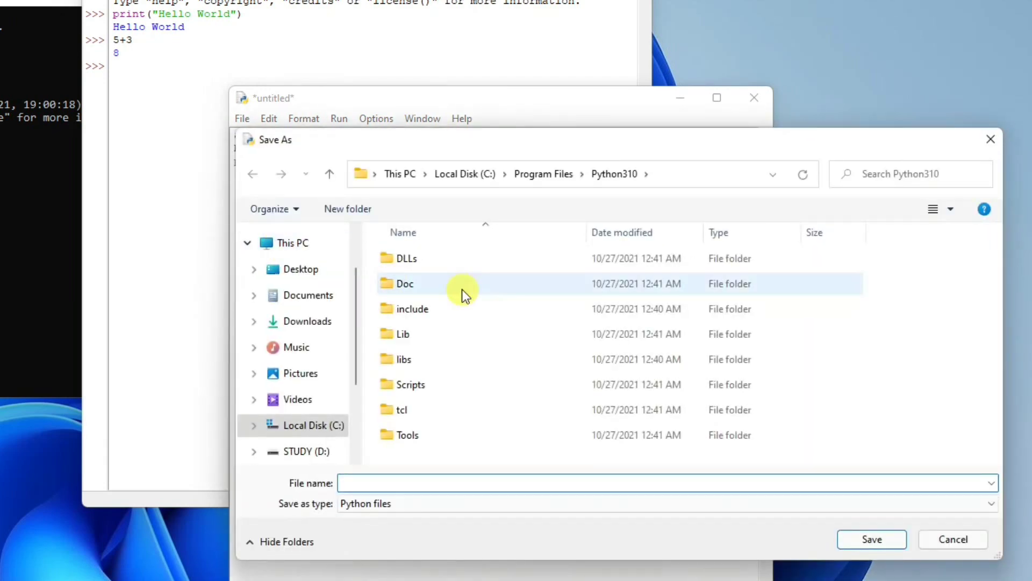
left_click(313, 302)
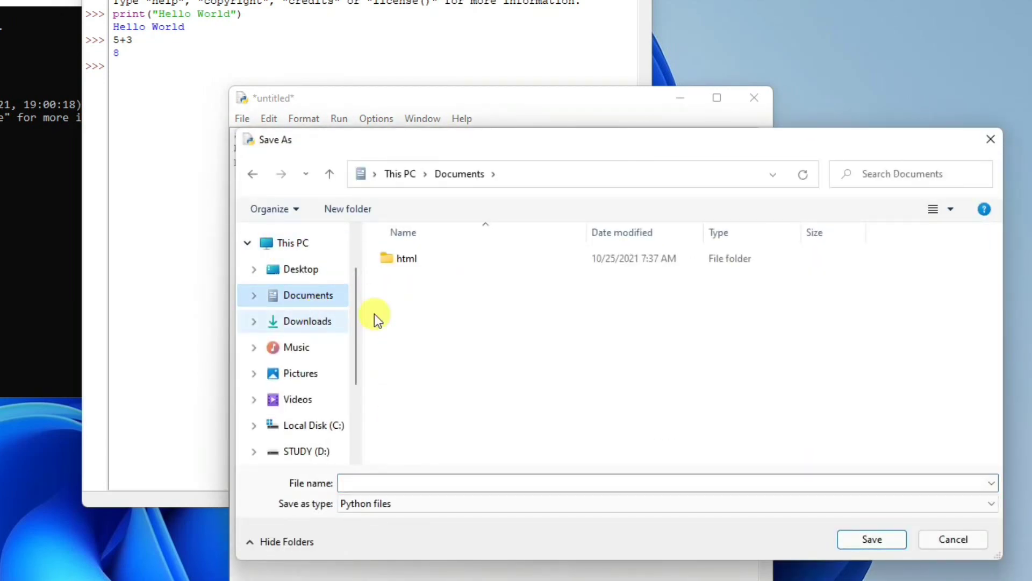
left_click(339, 208)
type("python")
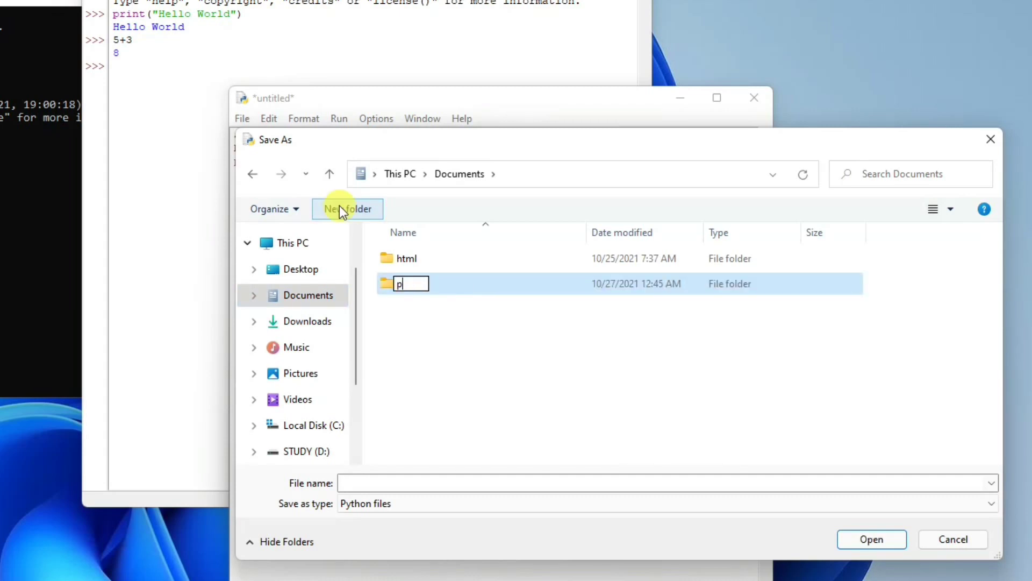
key("Return")
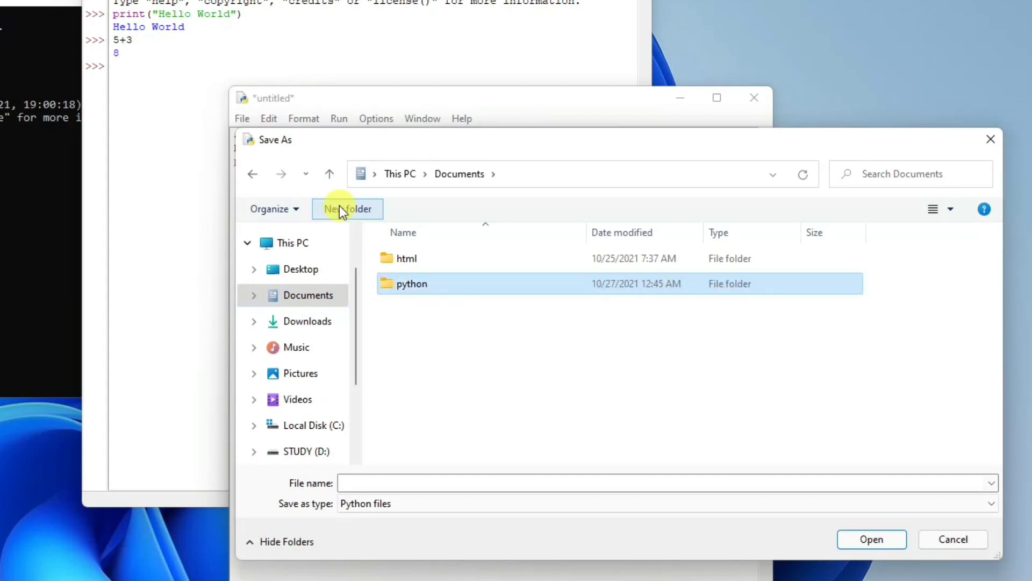
key("Return")
- Save the script in that folder as practice.py
left_click(466, 481)
type("practice")
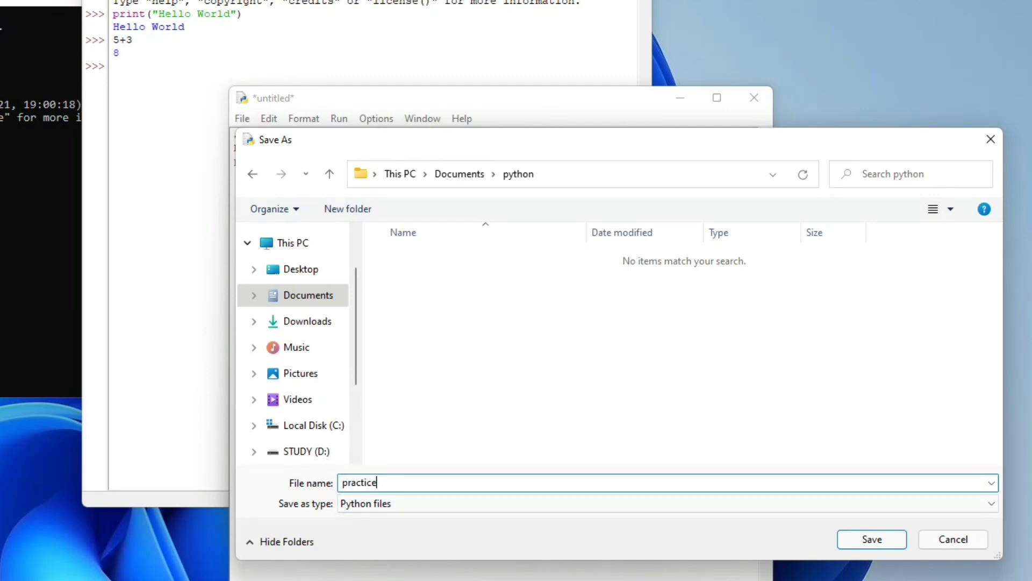
type(".py")
left_click_drag(433, 482, 371, 482)
left_click(887, 541)
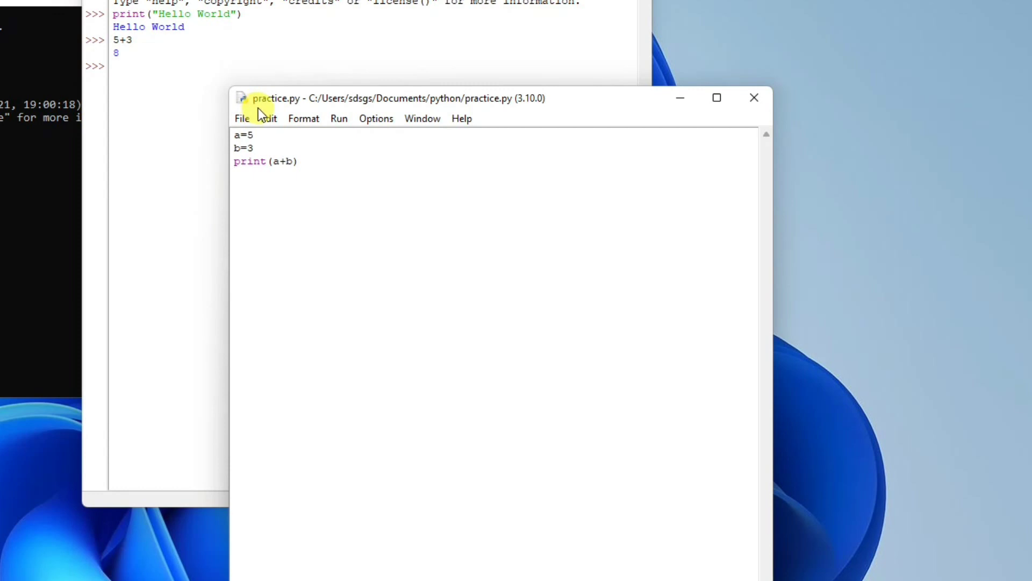
- Run practice.py as a module, confirm the shell prints 8, and toggle between editor and shell
left_click(340, 119)
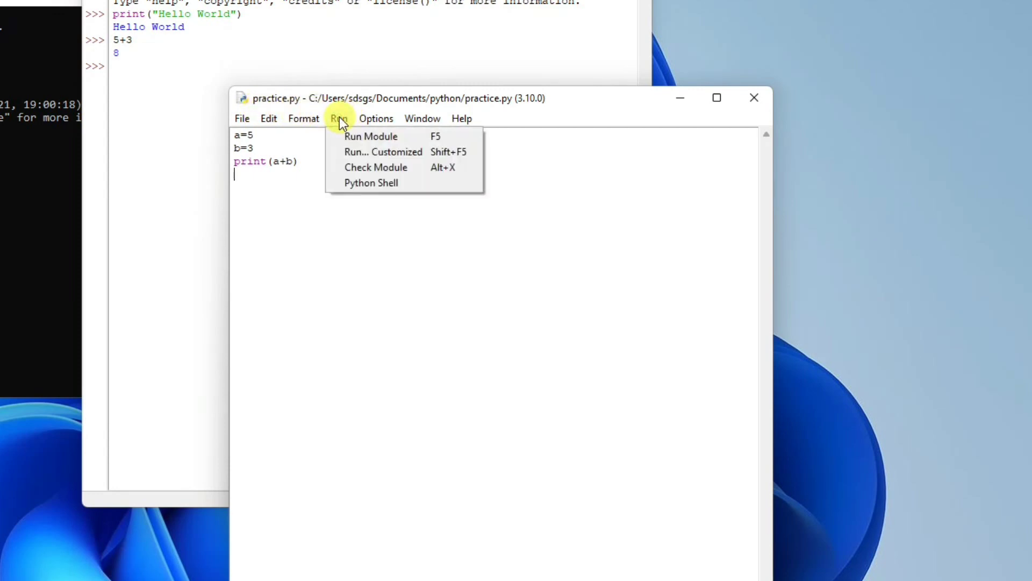
left_click(366, 138)
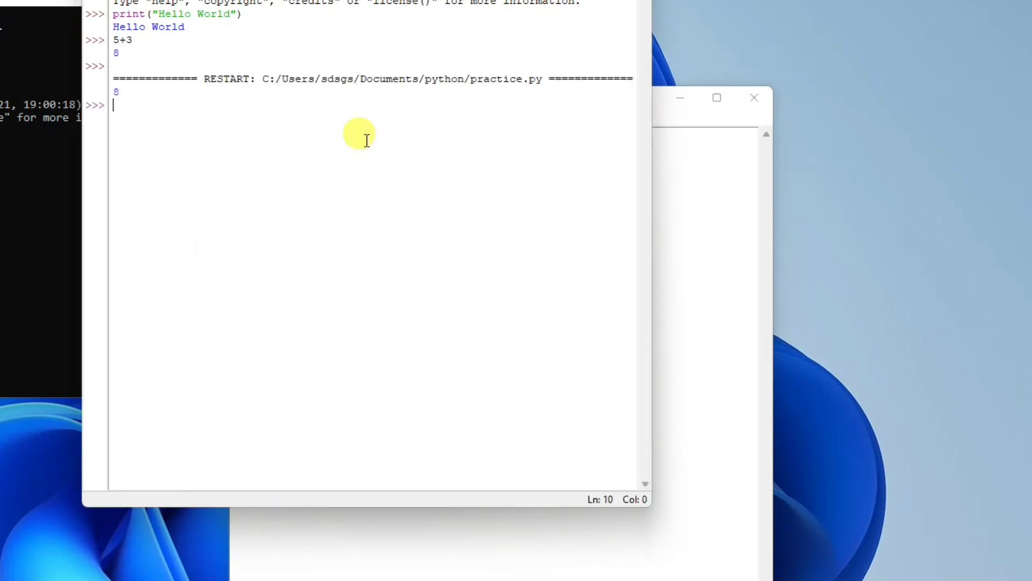
left_click_drag(131, 91, 76, 90)
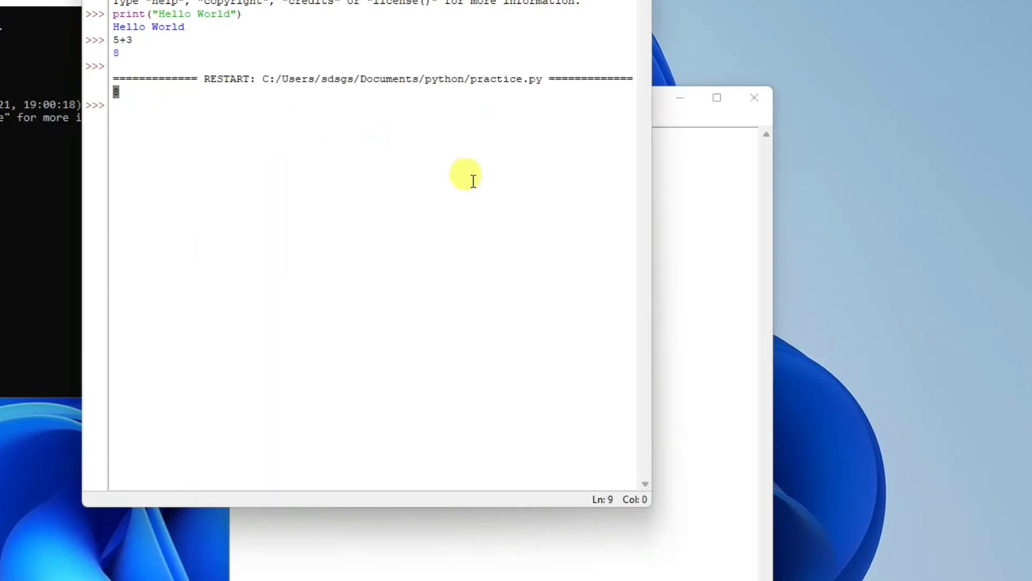
left_click(705, 229)
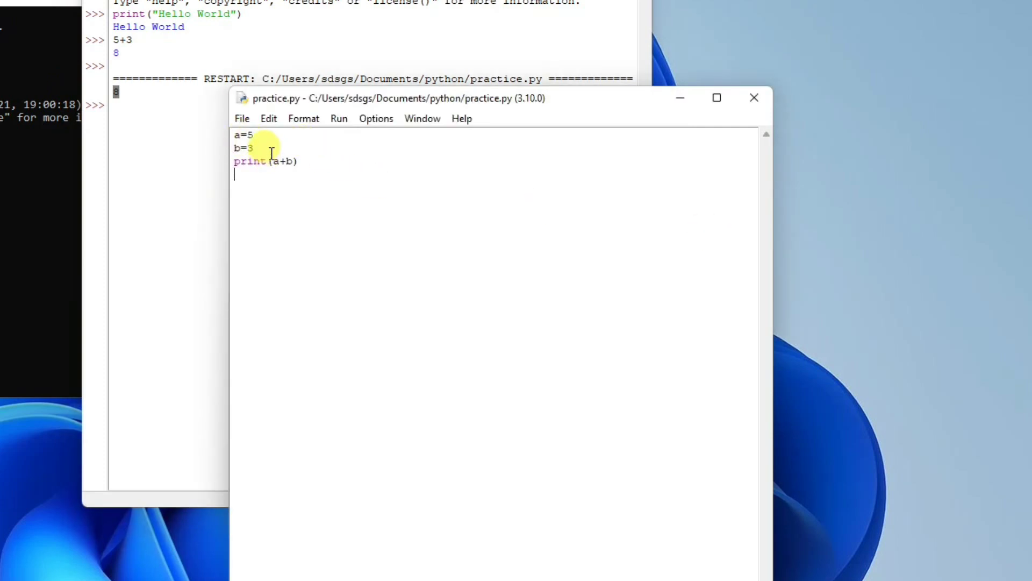
left_click(172, 107)
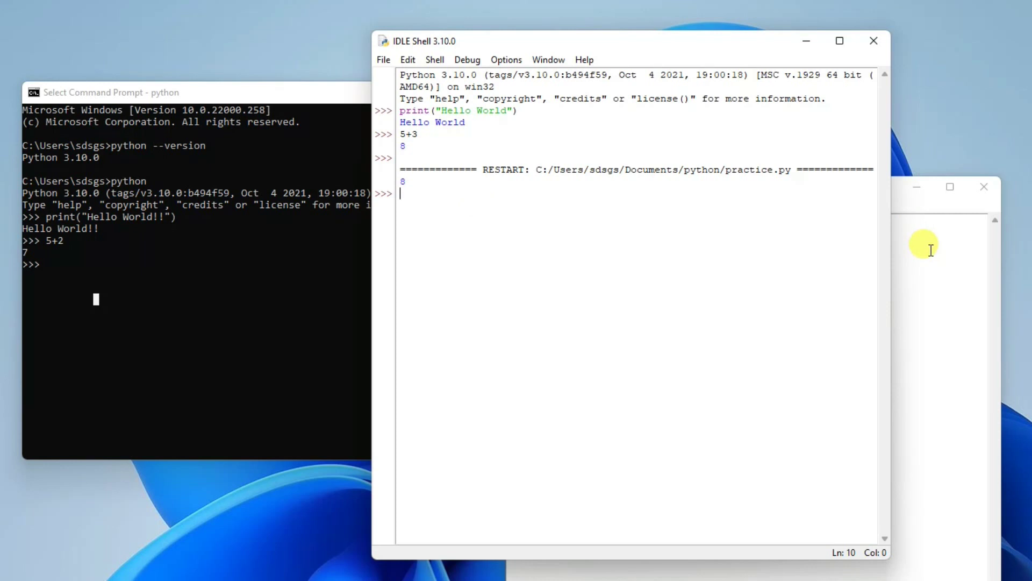
- Compare the python --version lines in Command Prompt with the IDLE shell, returning to the practice.py editor
left_click(234, 264)
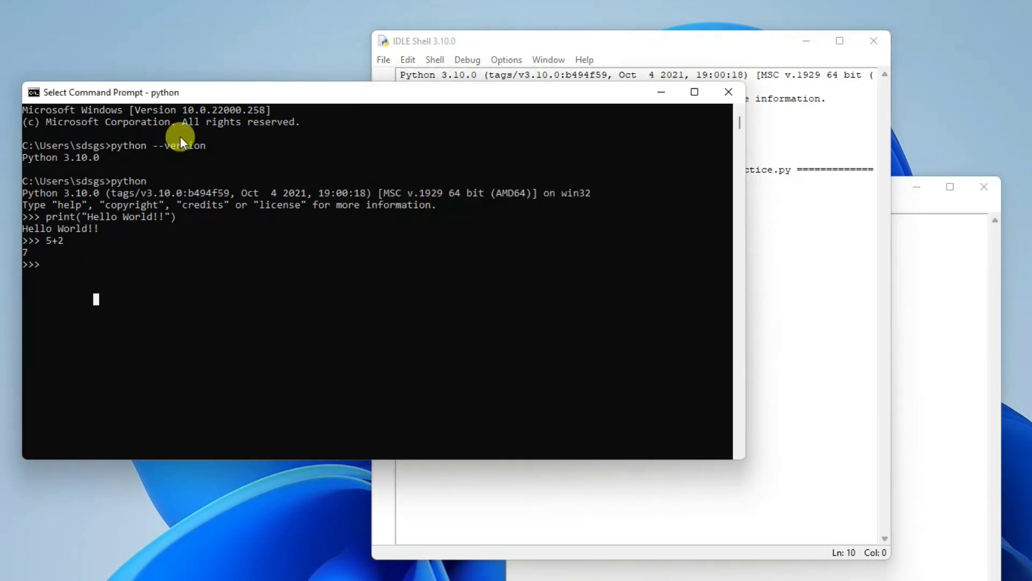
left_click_drag(115, 158, 35, 150)
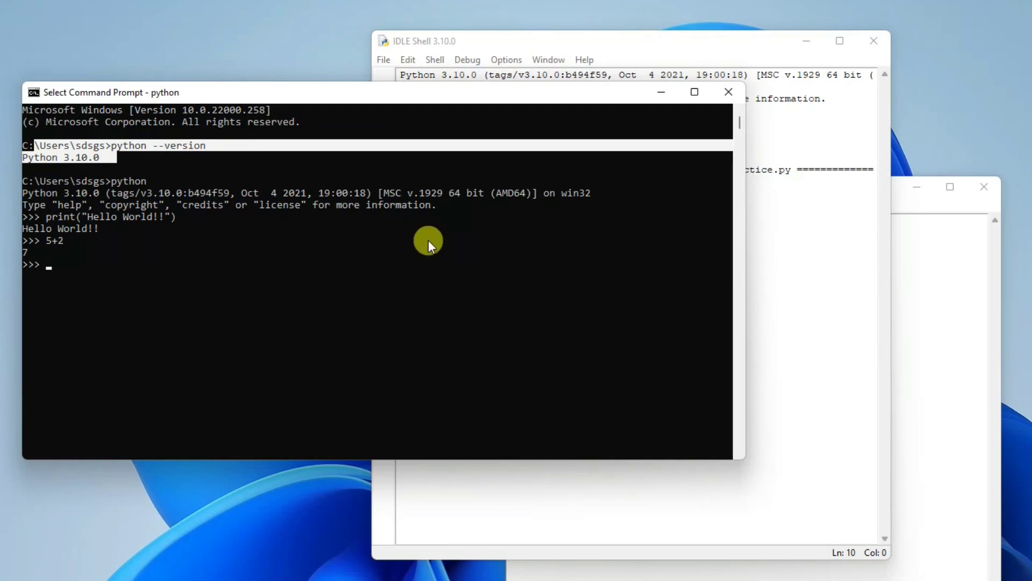
left_click(788, 305)
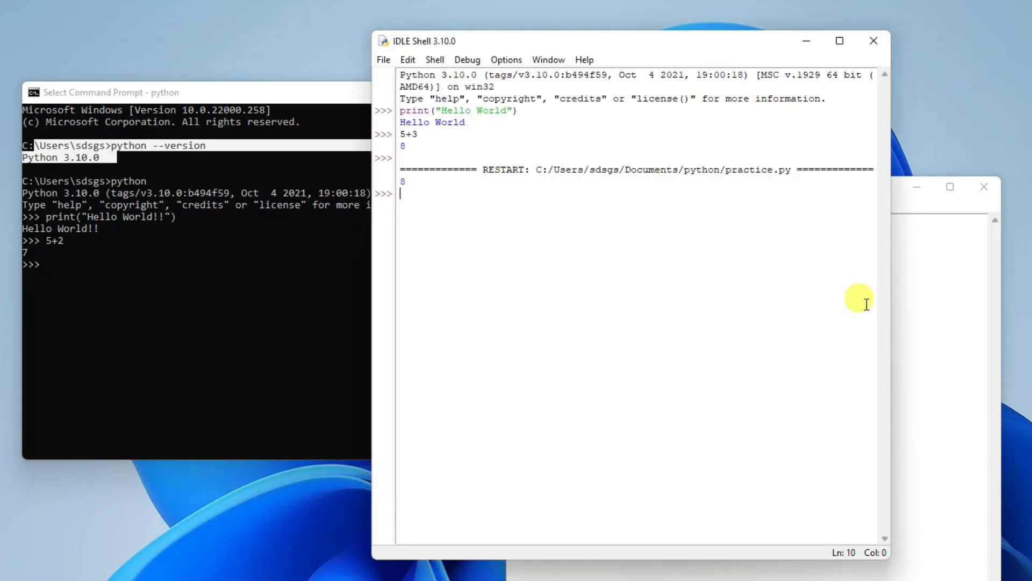
left_click(934, 307)
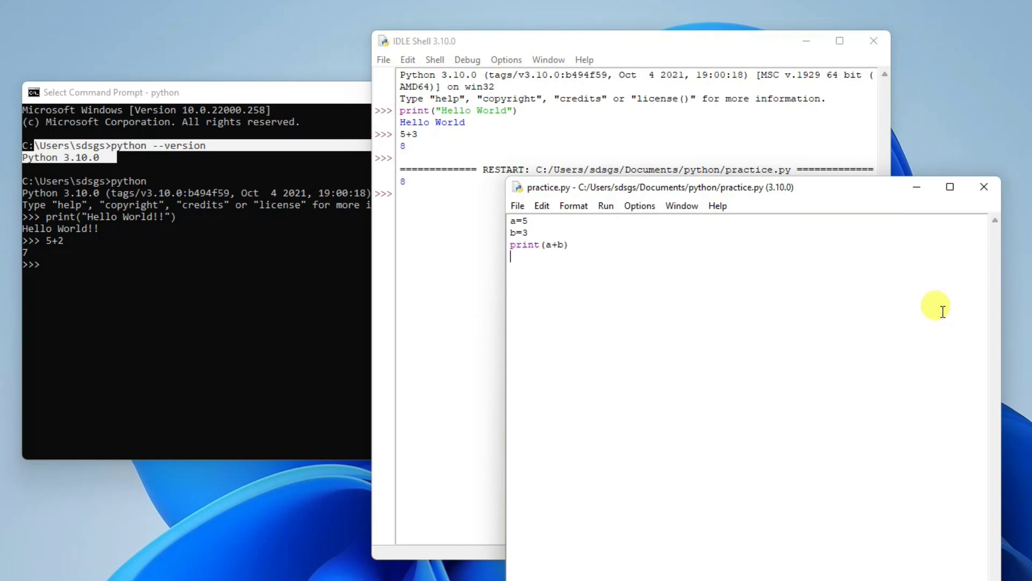